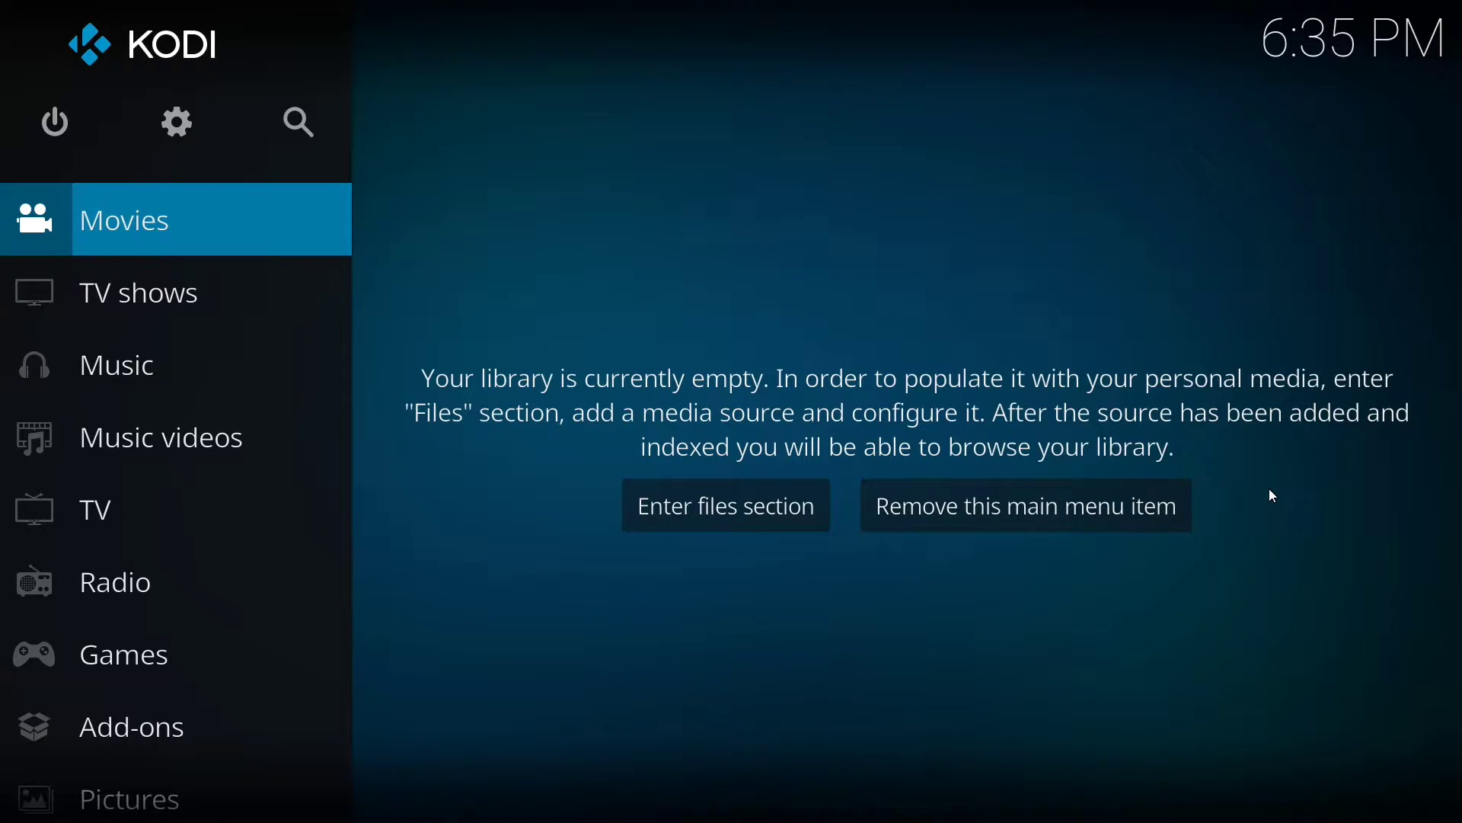
# Open the System category of Kodi's settings
pyautogui.press('Up')
pyautogui.press('Right')
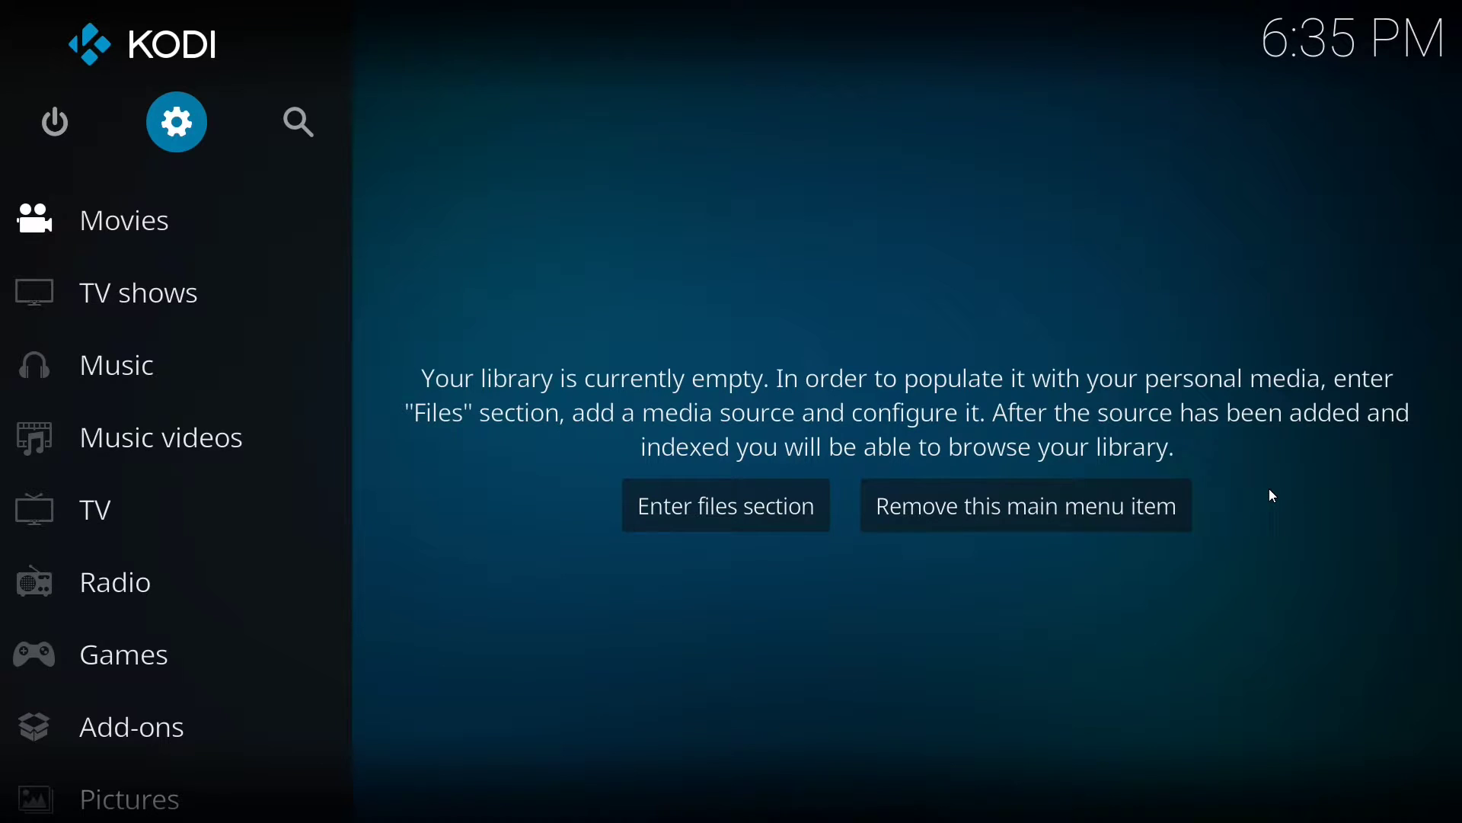
pyautogui.press('Return')
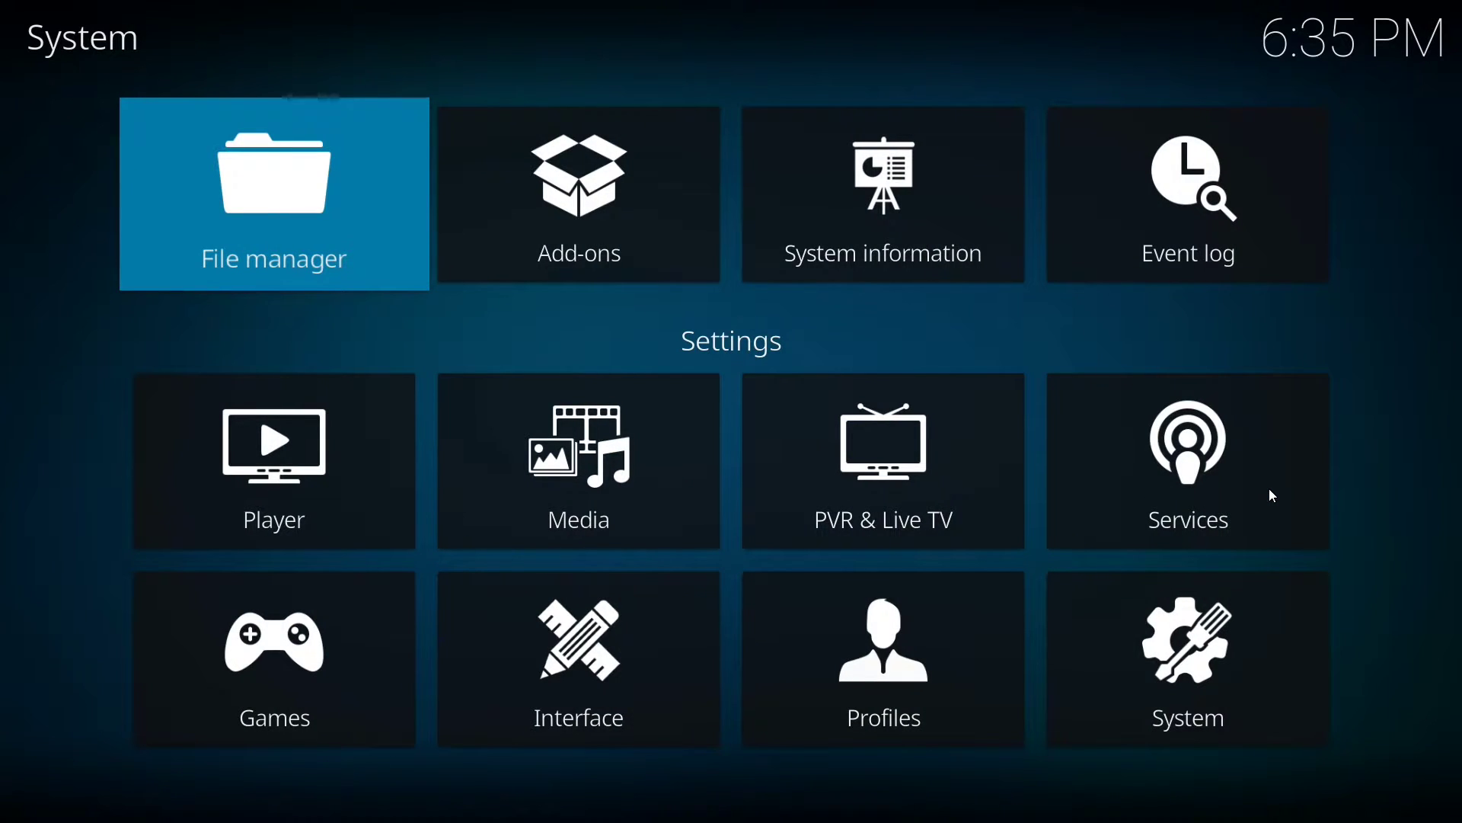
pyautogui.press('Down')
pyautogui.press('Down')
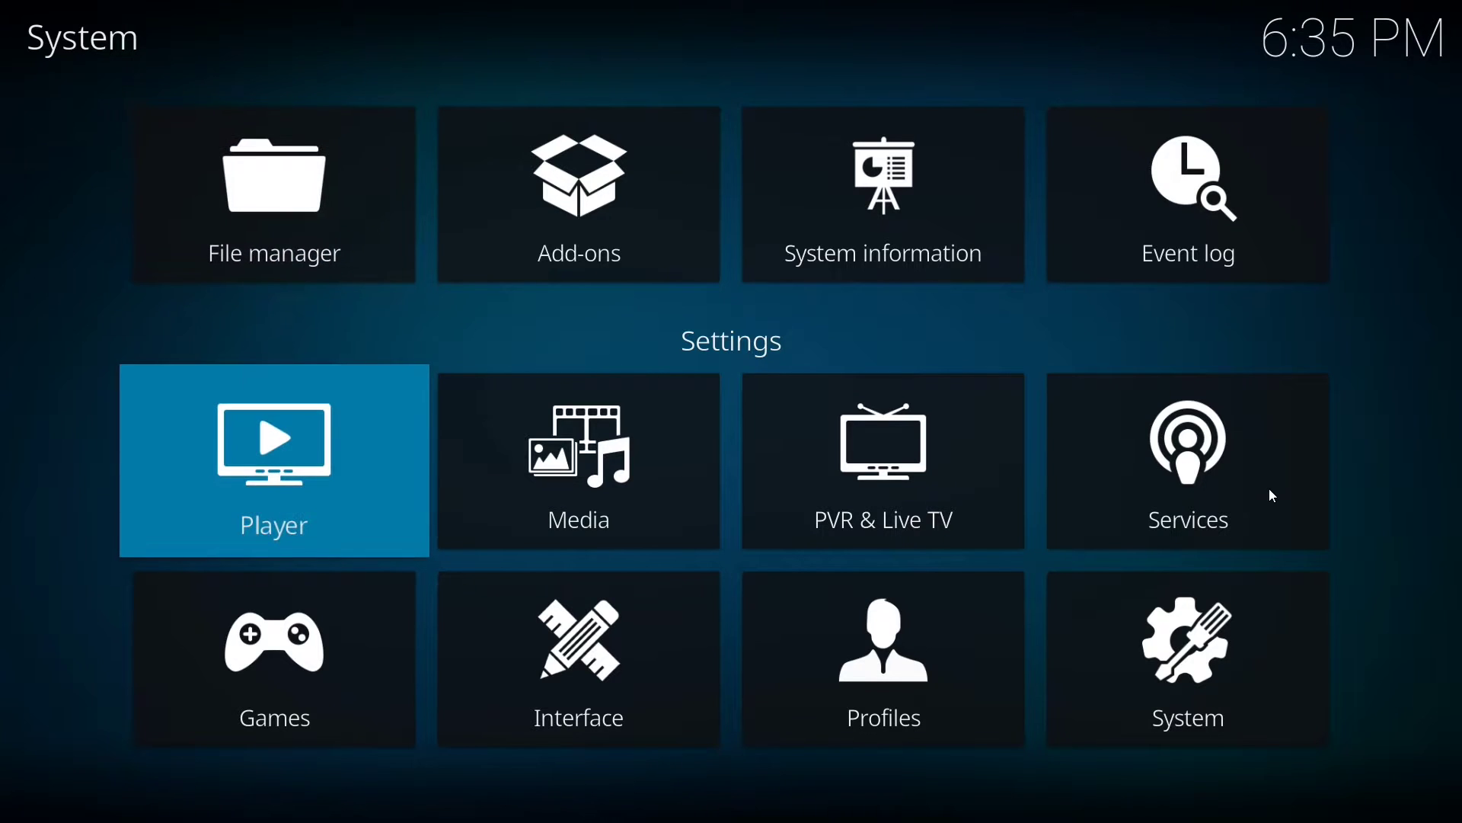
pyautogui.press('Right')
pyautogui.press('Right')
pyautogui.press('Right')
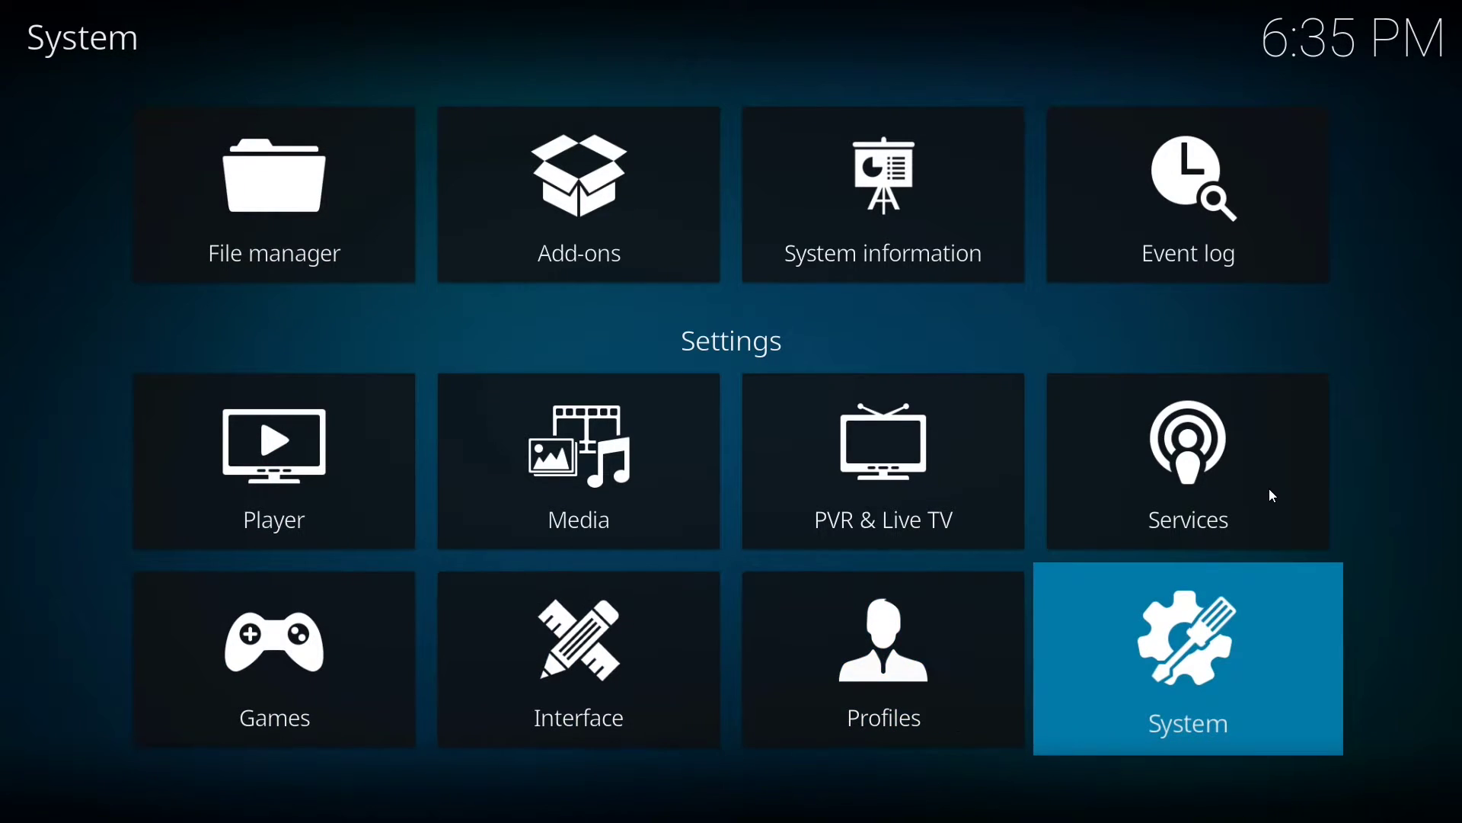
pyautogui.press('Return')
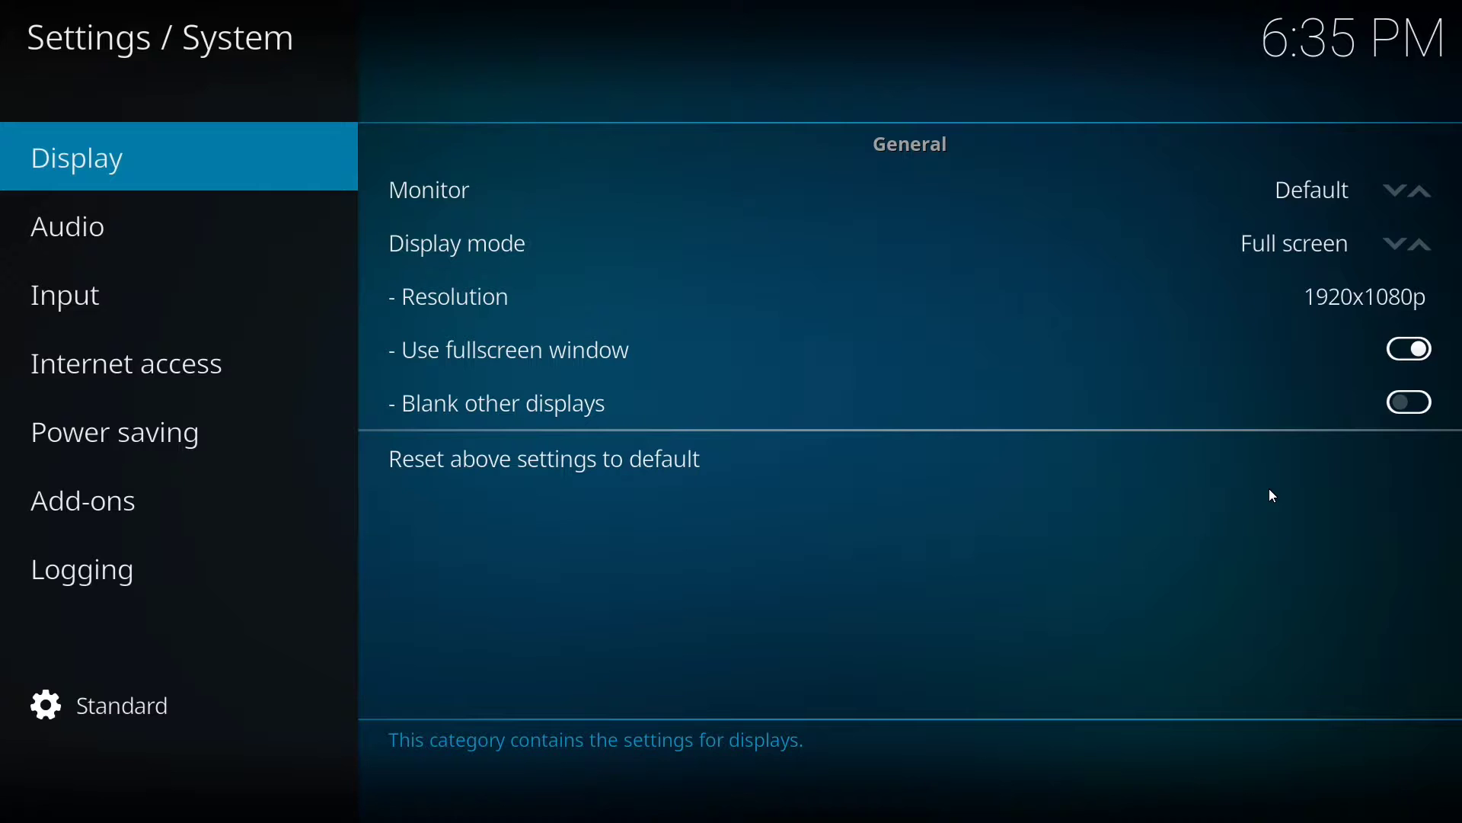
# Check in the add-on settings whether installation from unknown sources is allowed
pyautogui.press('Down')
pyautogui.press('Down')
pyautogui.press('Down')
pyautogui.press('Down')
pyautogui.press('Down')
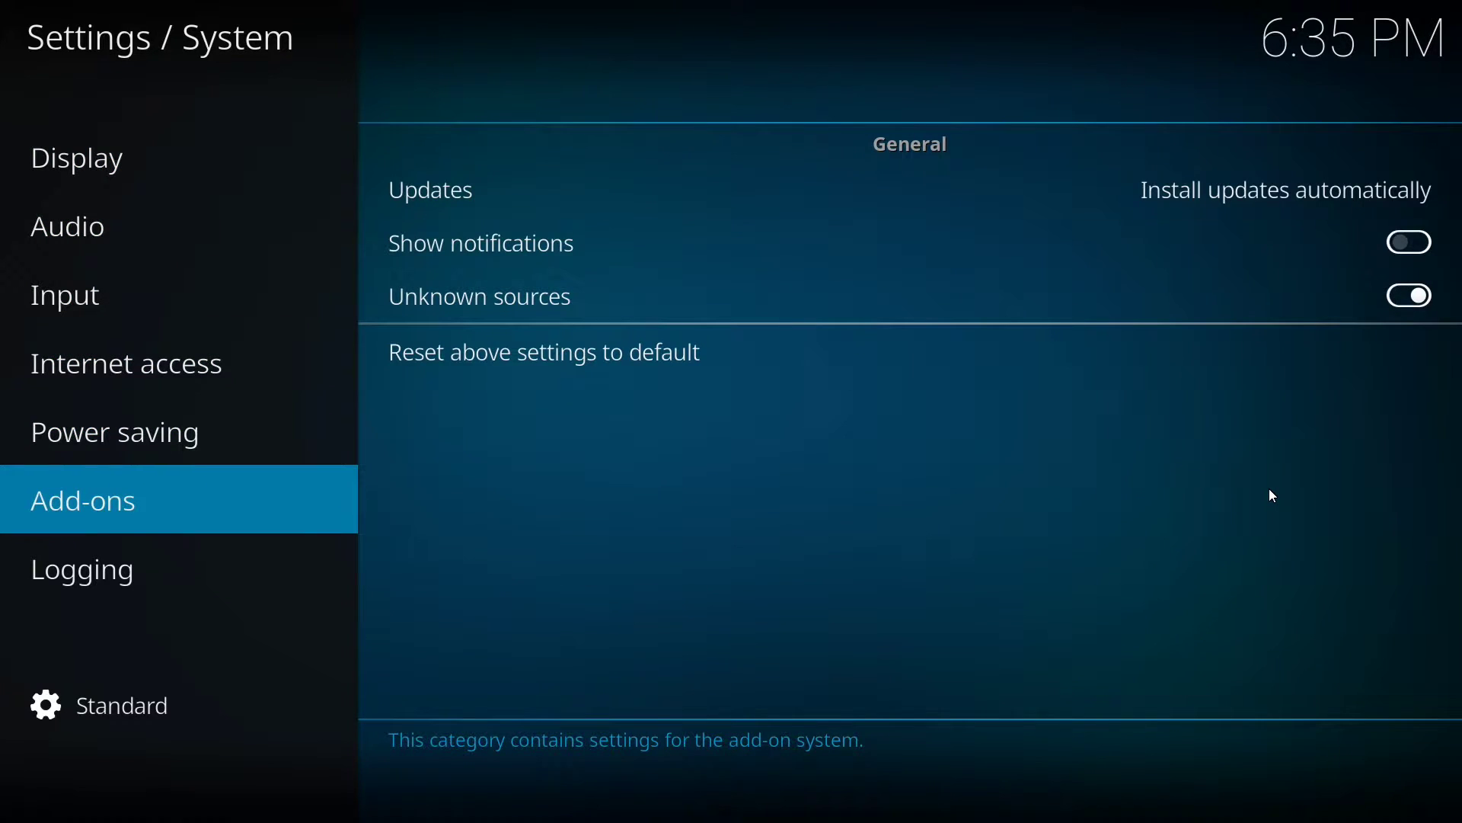
pyautogui.press('Right')
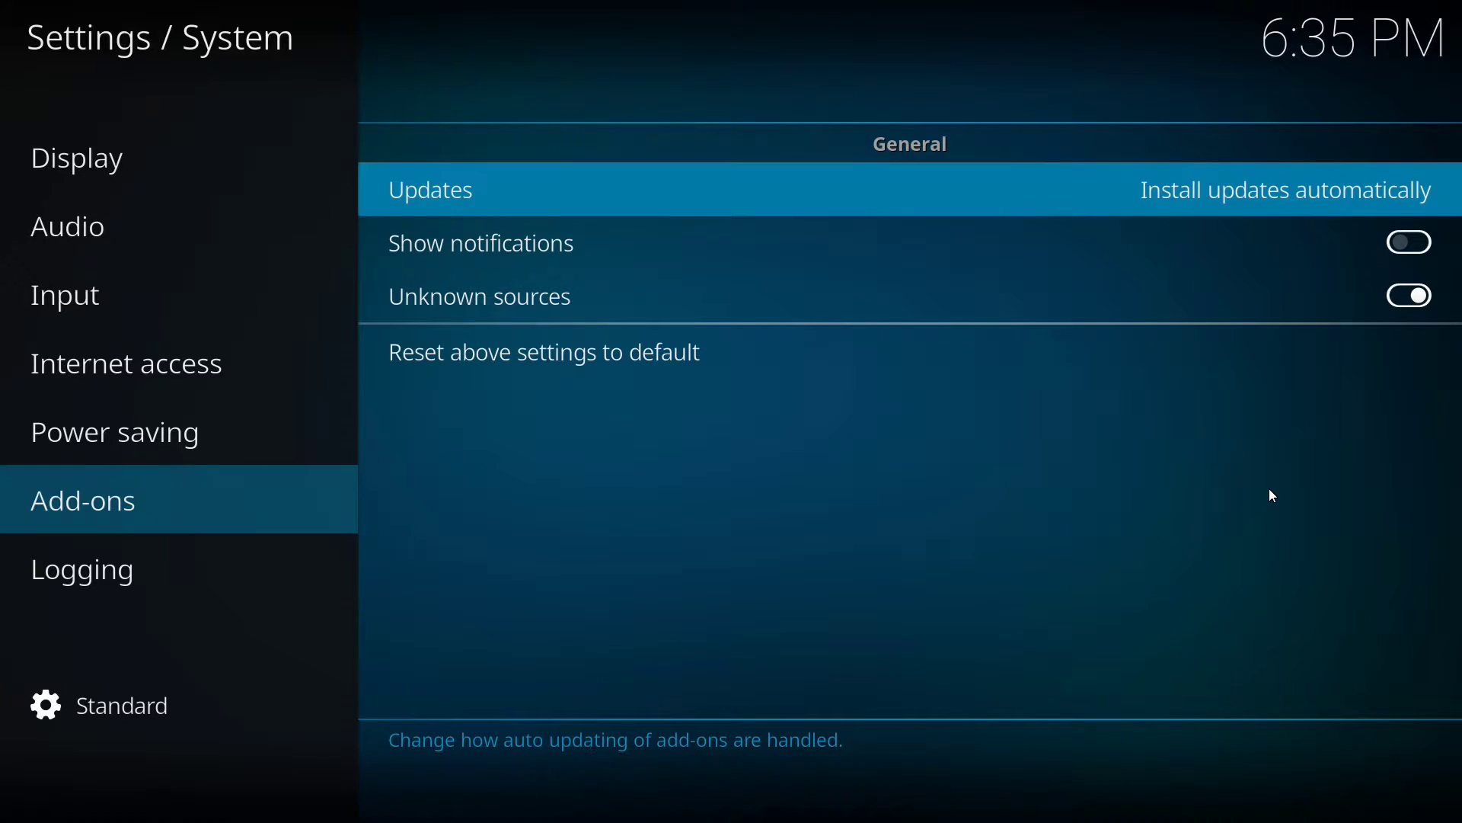
pyautogui.press('Down')
pyautogui.press('Down')
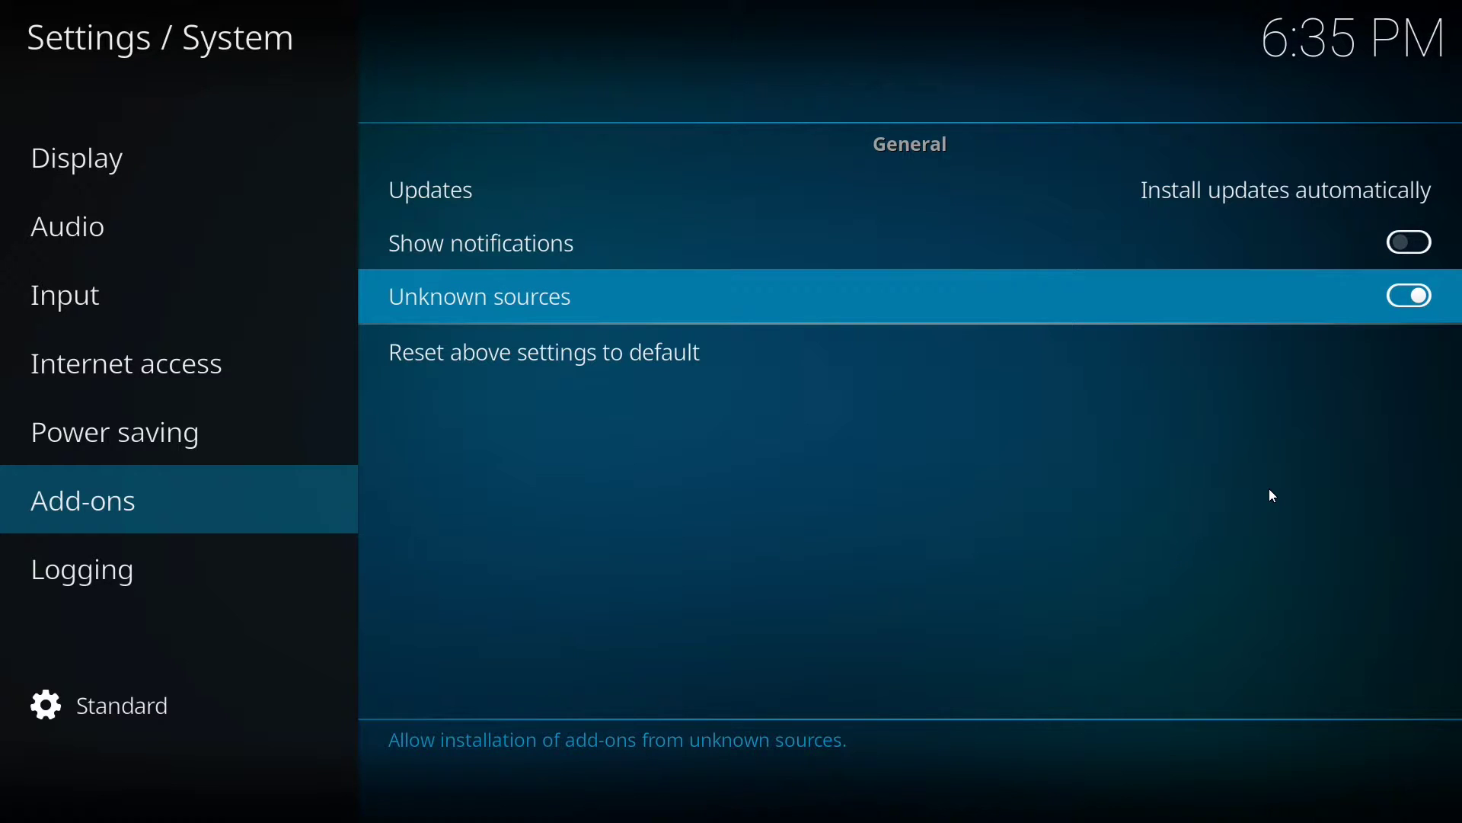
# Return to the settings overview, open the file manager and start adding a new file source
pyautogui.press('Escape')
pyautogui.press('Up')
pyautogui.press('Up')
pyautogui.press('Left')
pyautogui.press('Left')
pyautogui.press('Left')
pyautogui.press('Return')
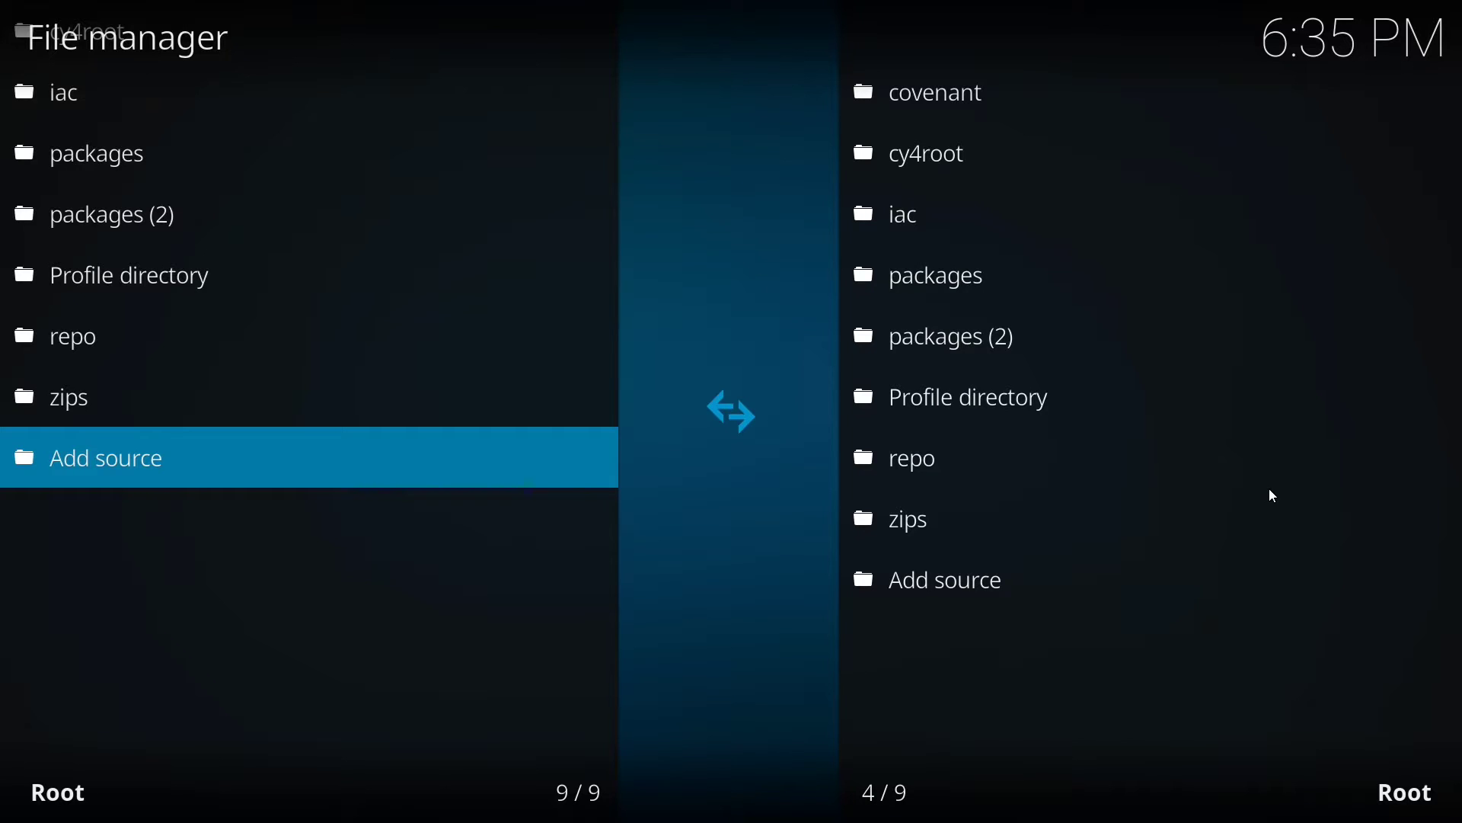
pyautogui.press('Return')
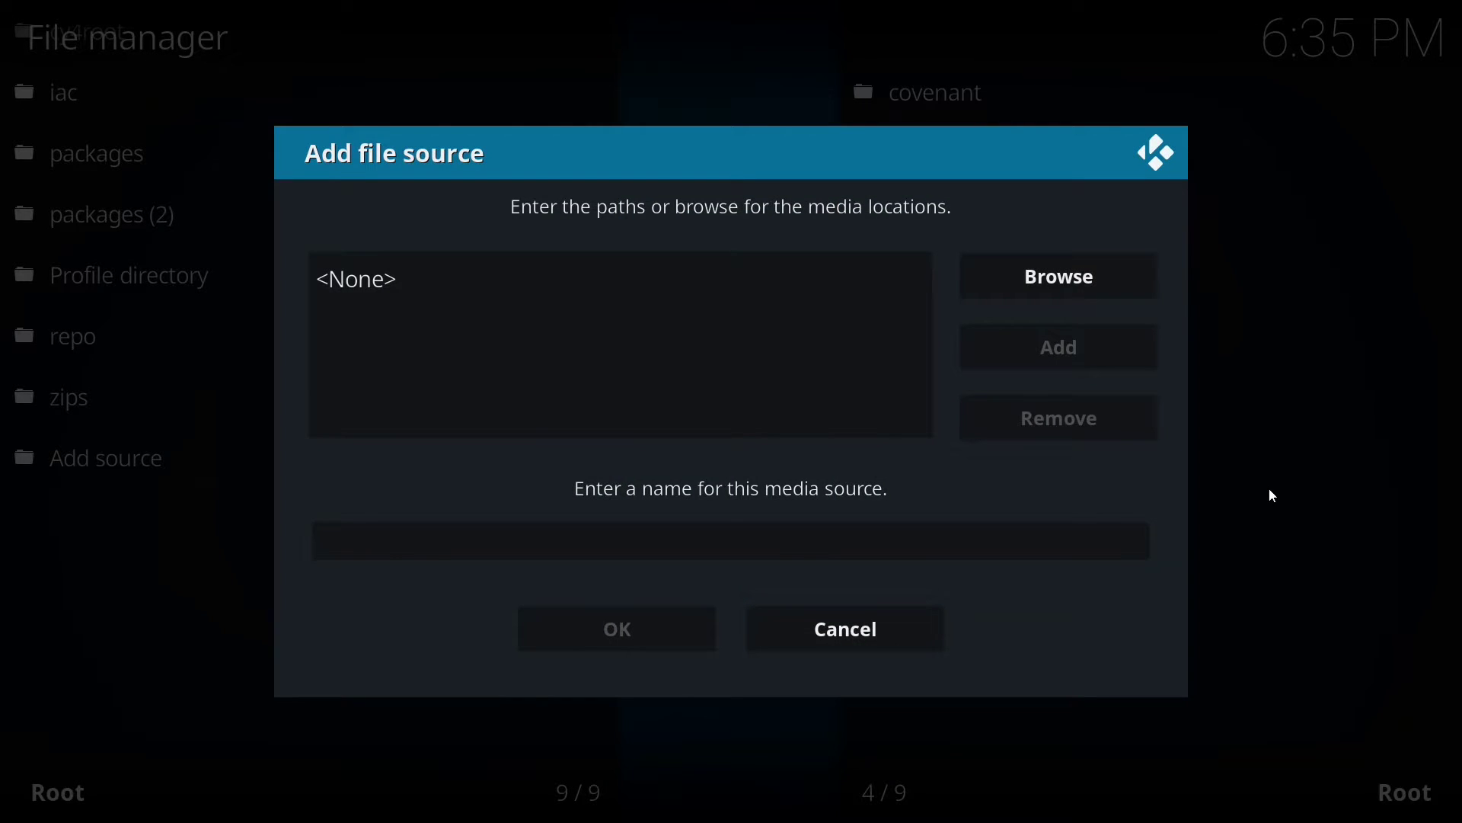
pyautogui.press('Down')
pyautogui.press('Return')
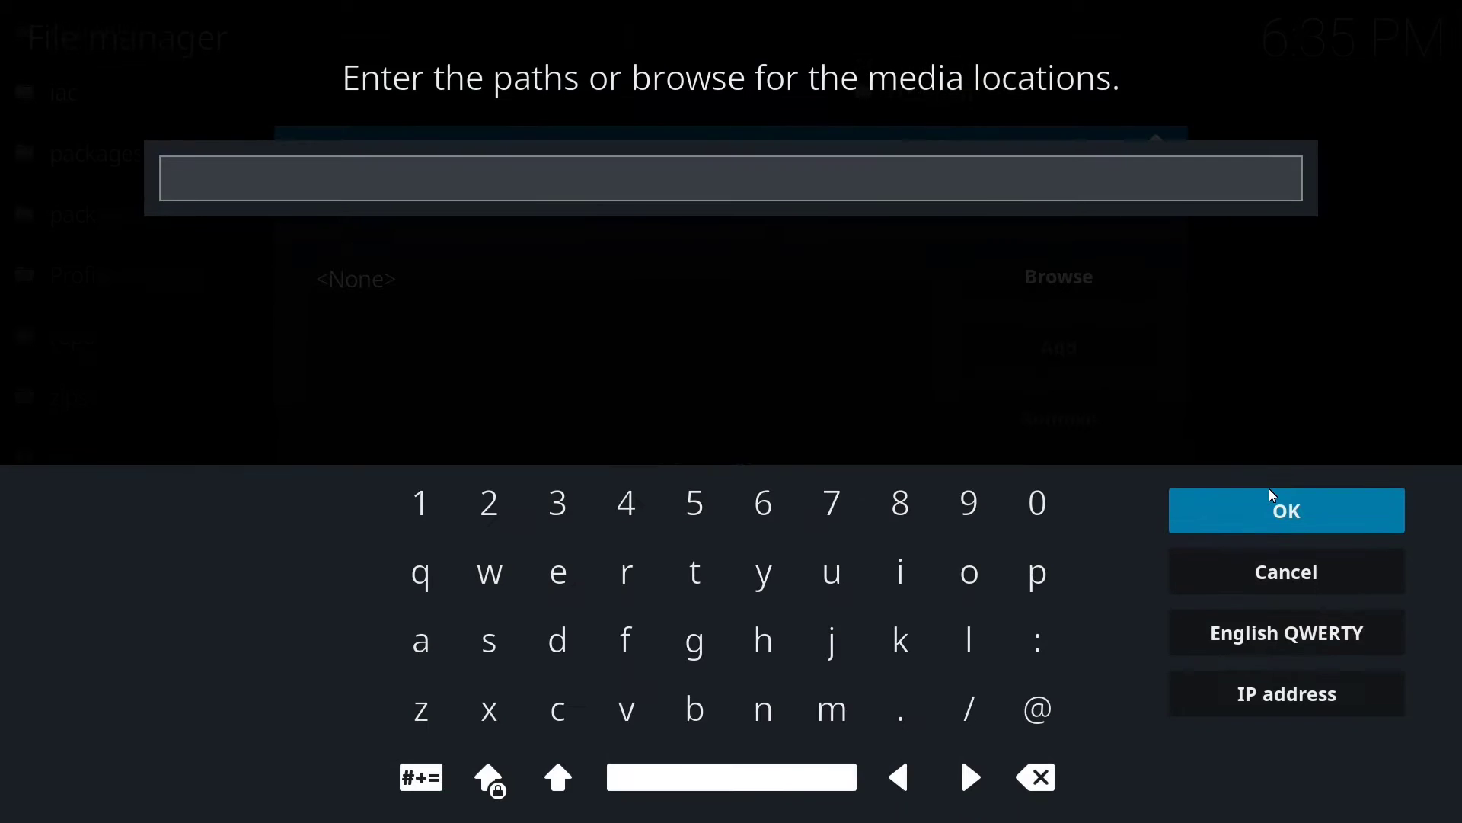
pyautogui.write('https://cy')
pyautogui.write('4root2')
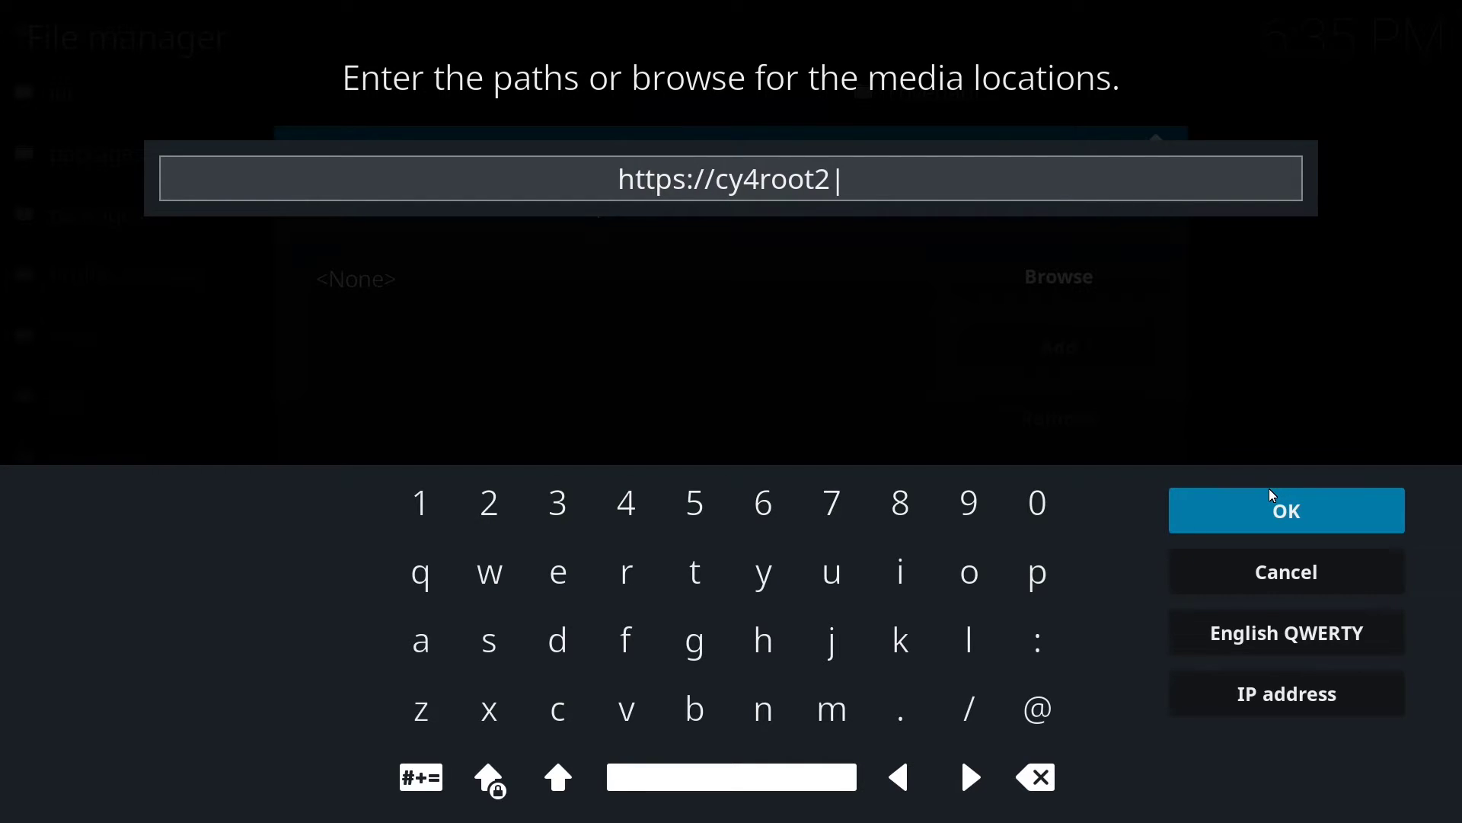
pyautogui.write('.gith')
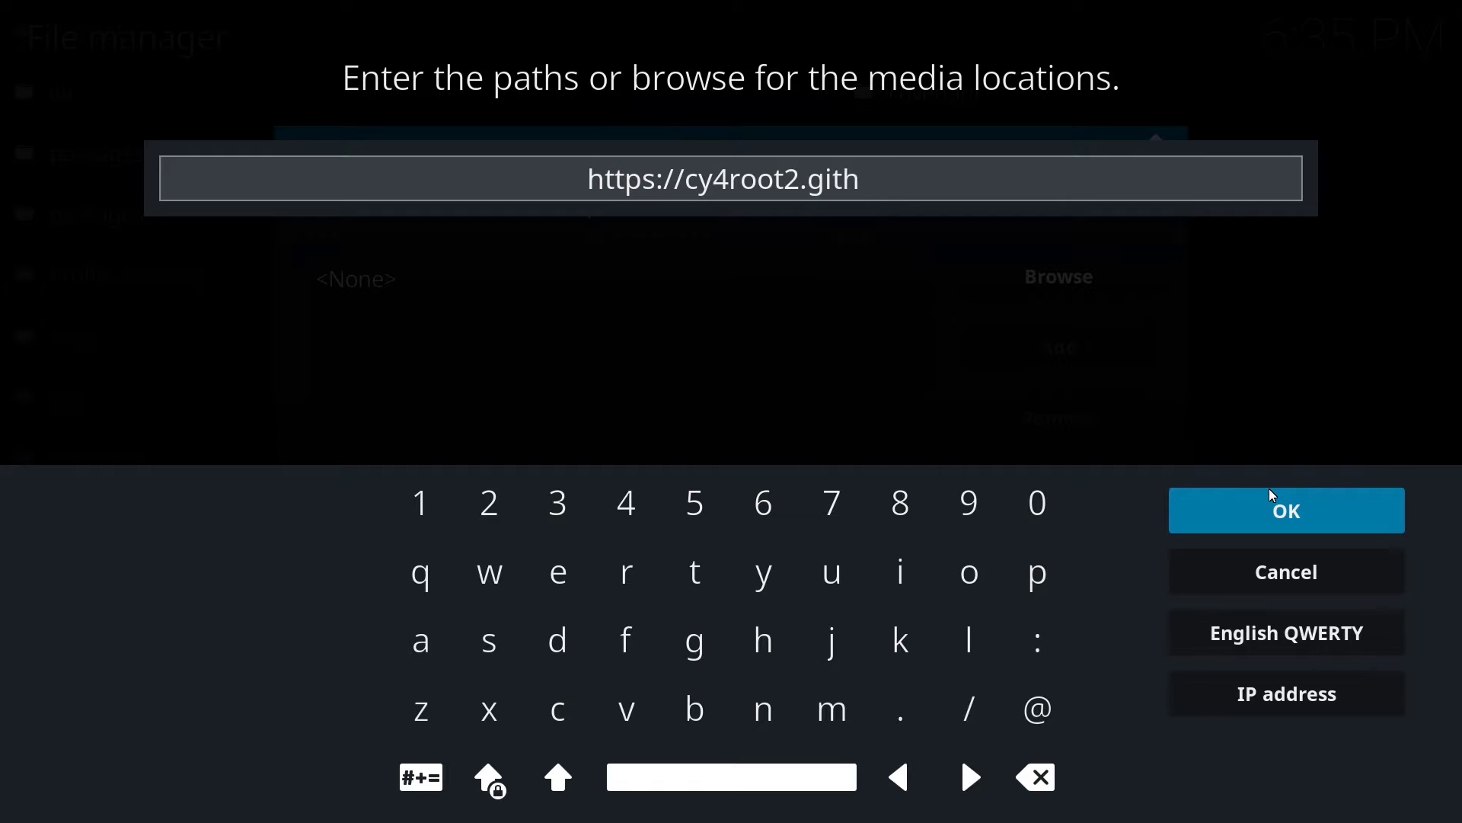
pyautogui.write('ub.io')
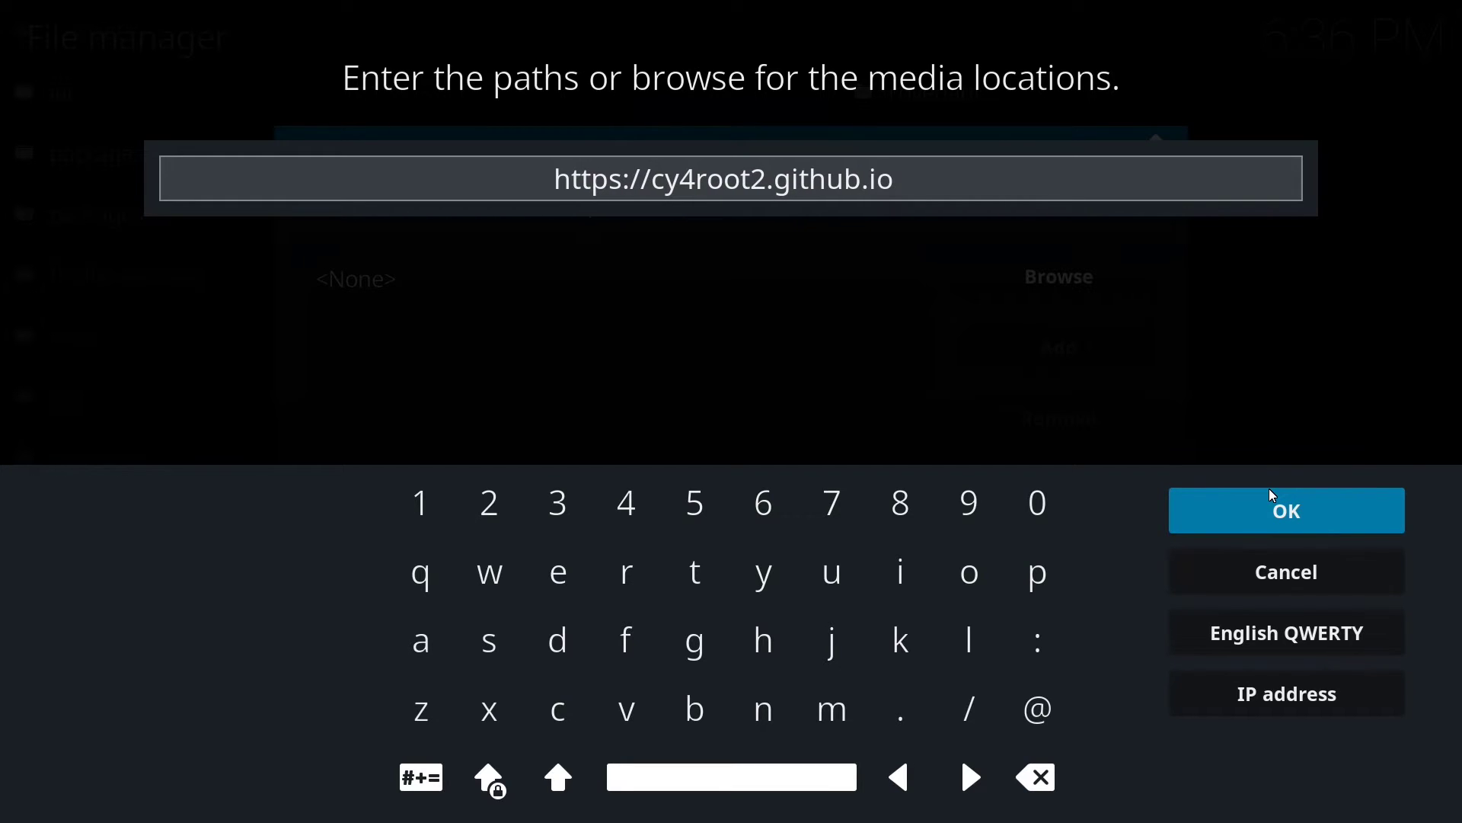
pyautogui.write('/zi')
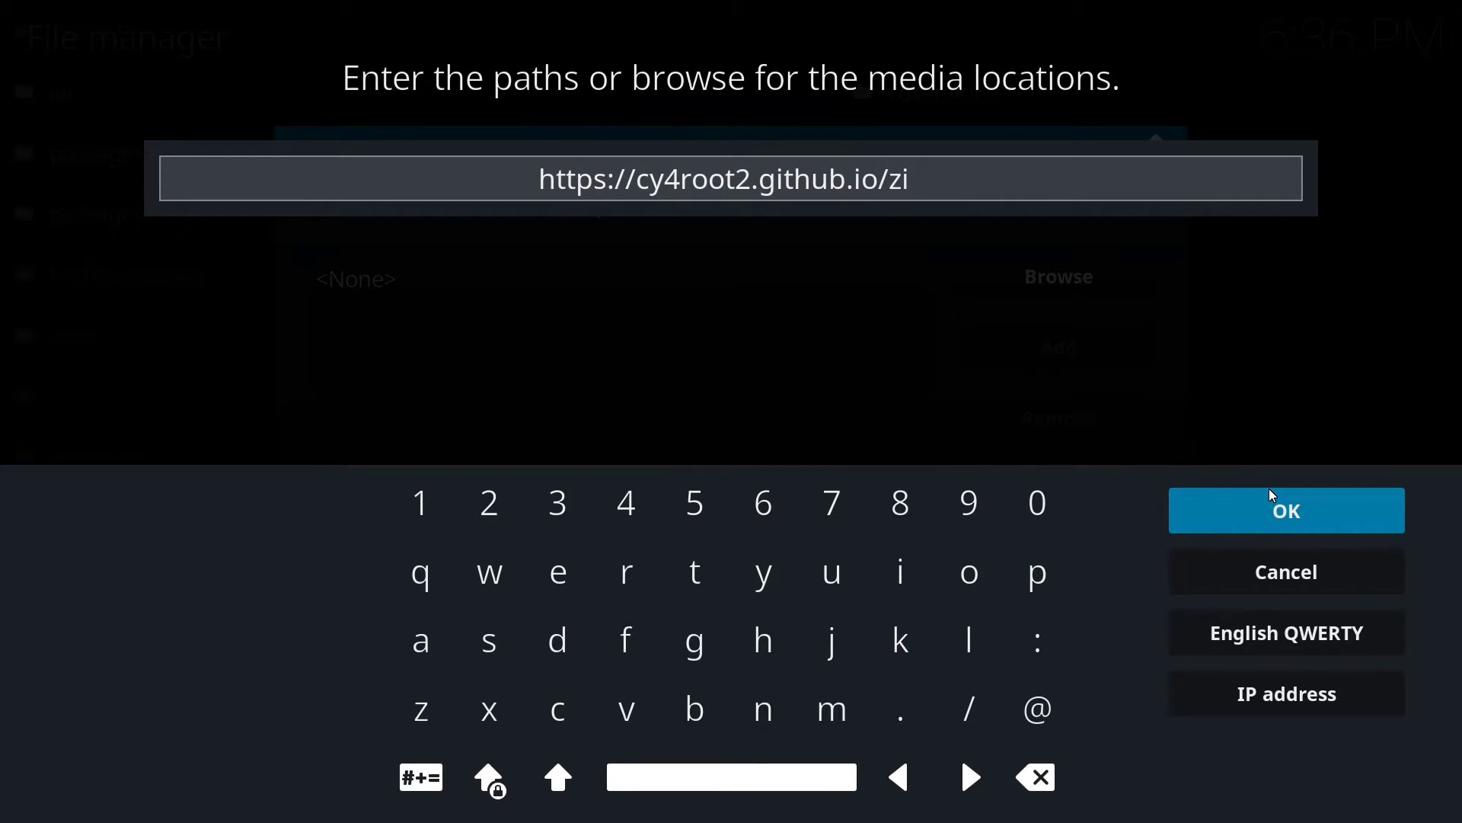
pyautogui.write('p')
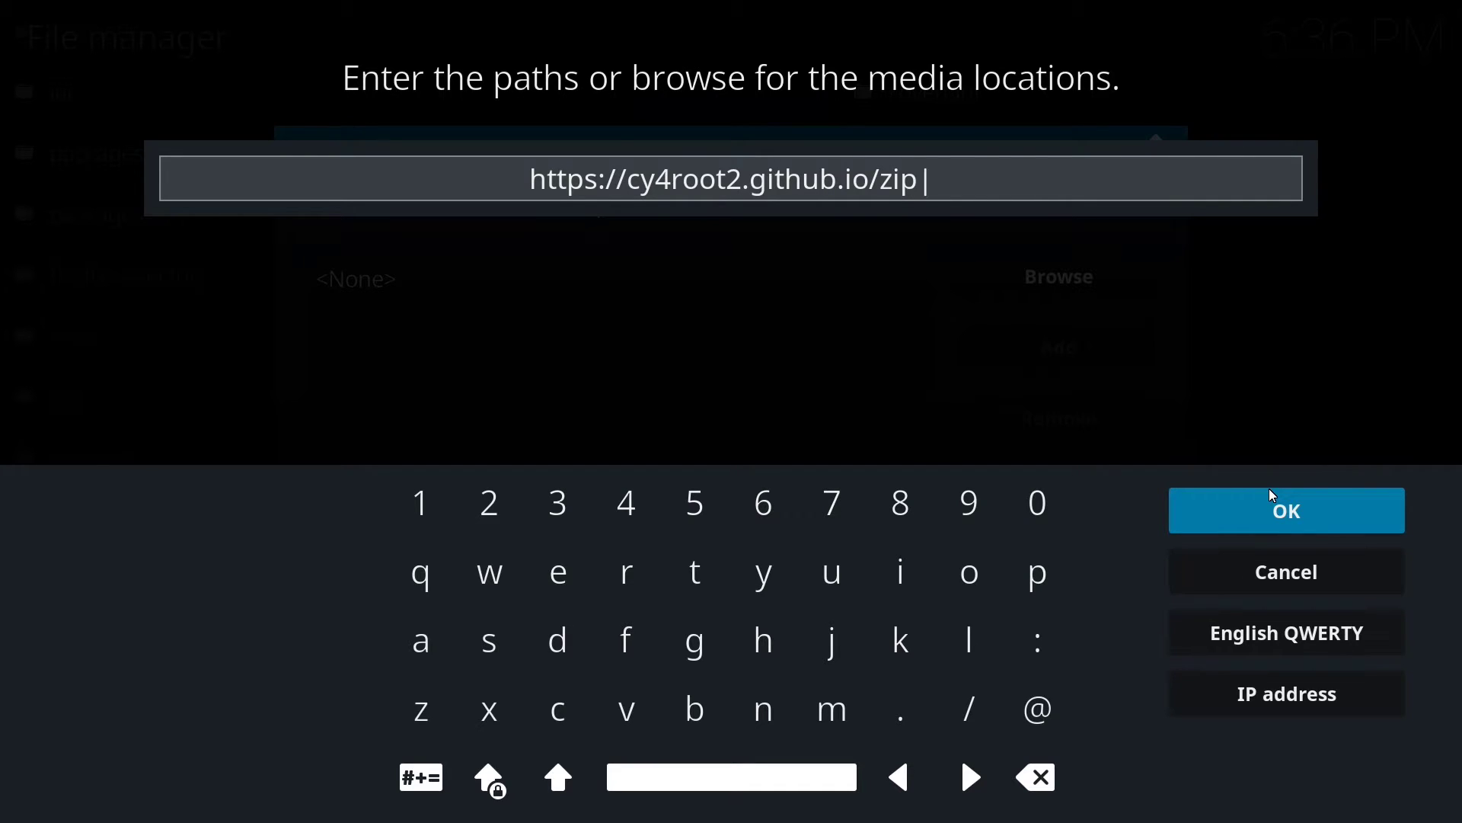
pyautogui.click(1273, 496)
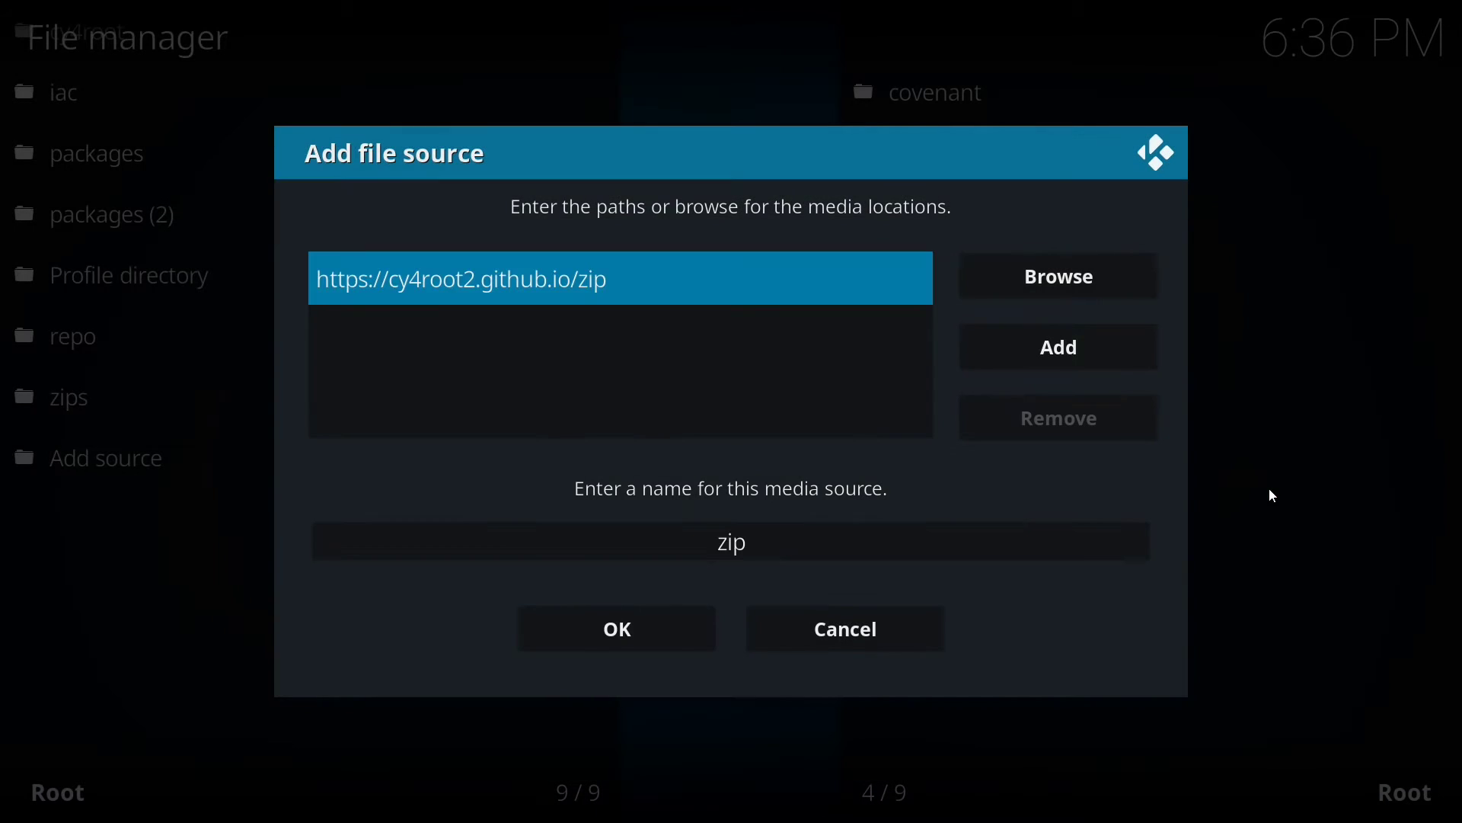
# Name the new media source cy4 and save it
pyautogui.press('BackSpace')
pyautogui.press('BackSpace')
pyautogui.press('BackSpace')
pyautogui.write('cy4')
pyautogui.press('Down')
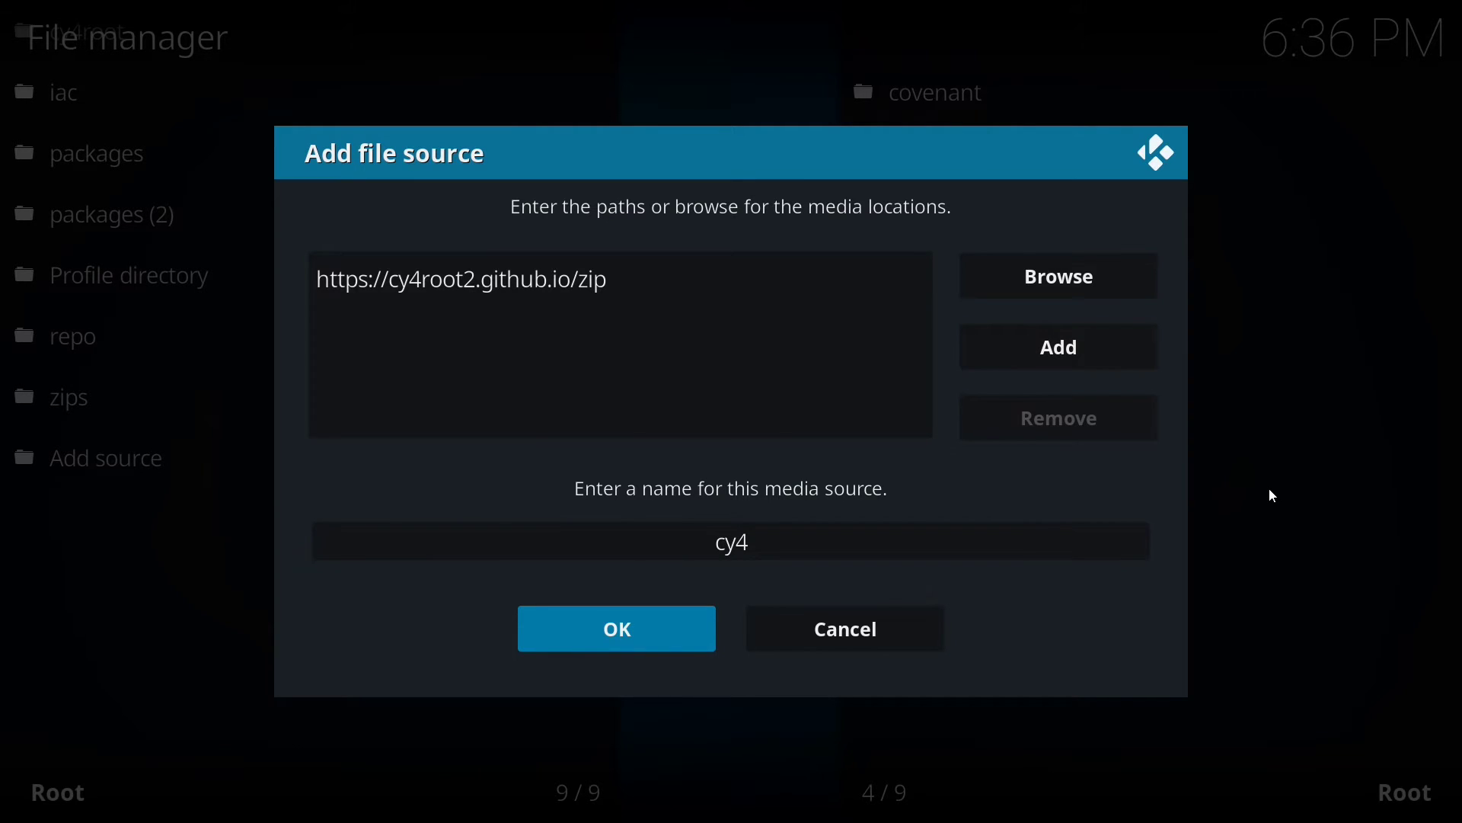
pyautogui.press('Return')
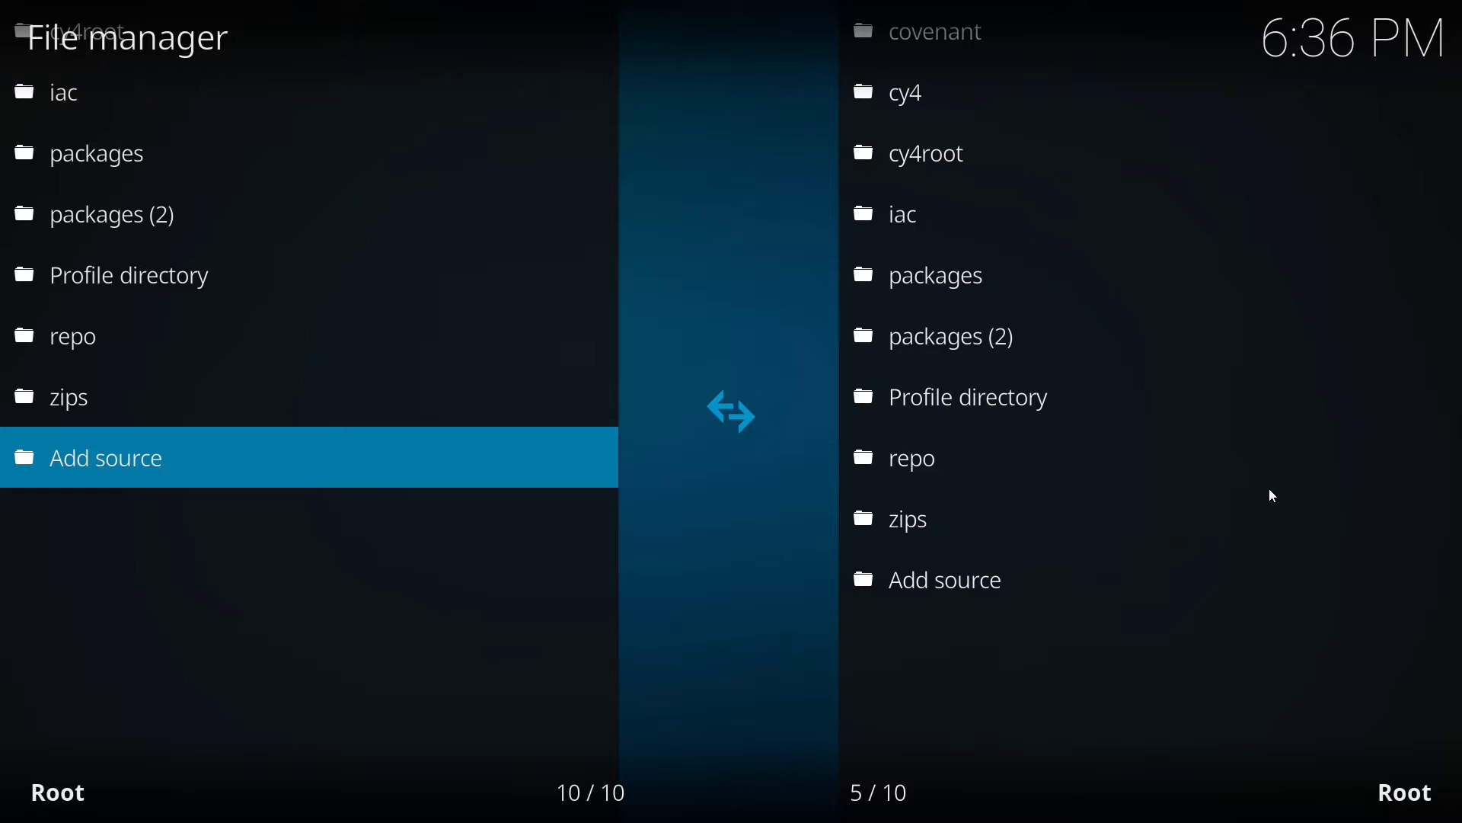
# Go back to the home screen and open the add-on browser from the Add-ons section
pyautogui.press('Escape')
pyautogui.press('Escape')
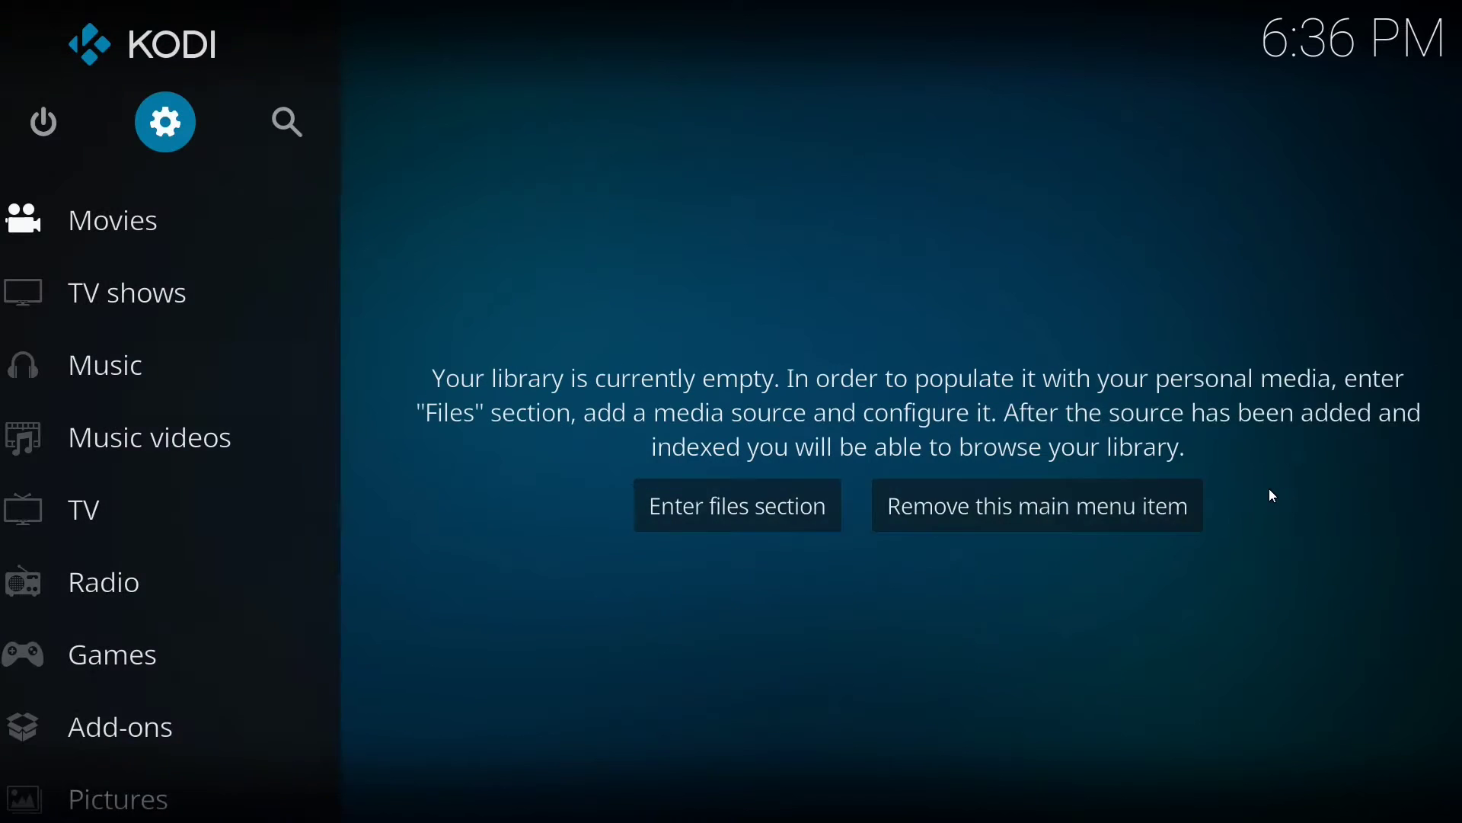
pyautogui.press('Down')
pyautogui.press('Down')
pyautogui.press('Down')
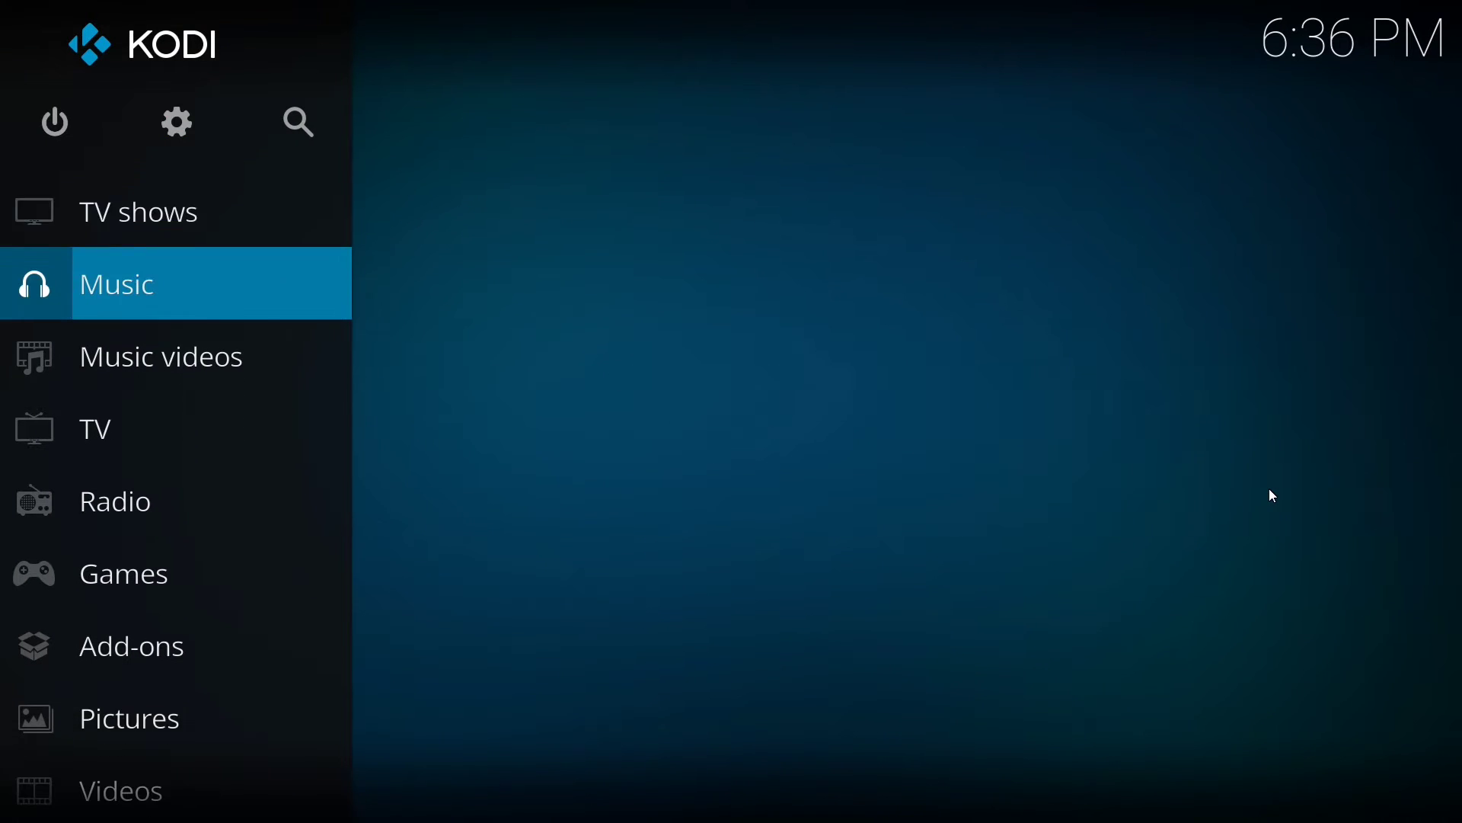
pyautogui.press('Down')
pyautogui.press('Down')
pyautogui.press('Down')
pyautogui.press('Down')
pyautogui.press('Down')
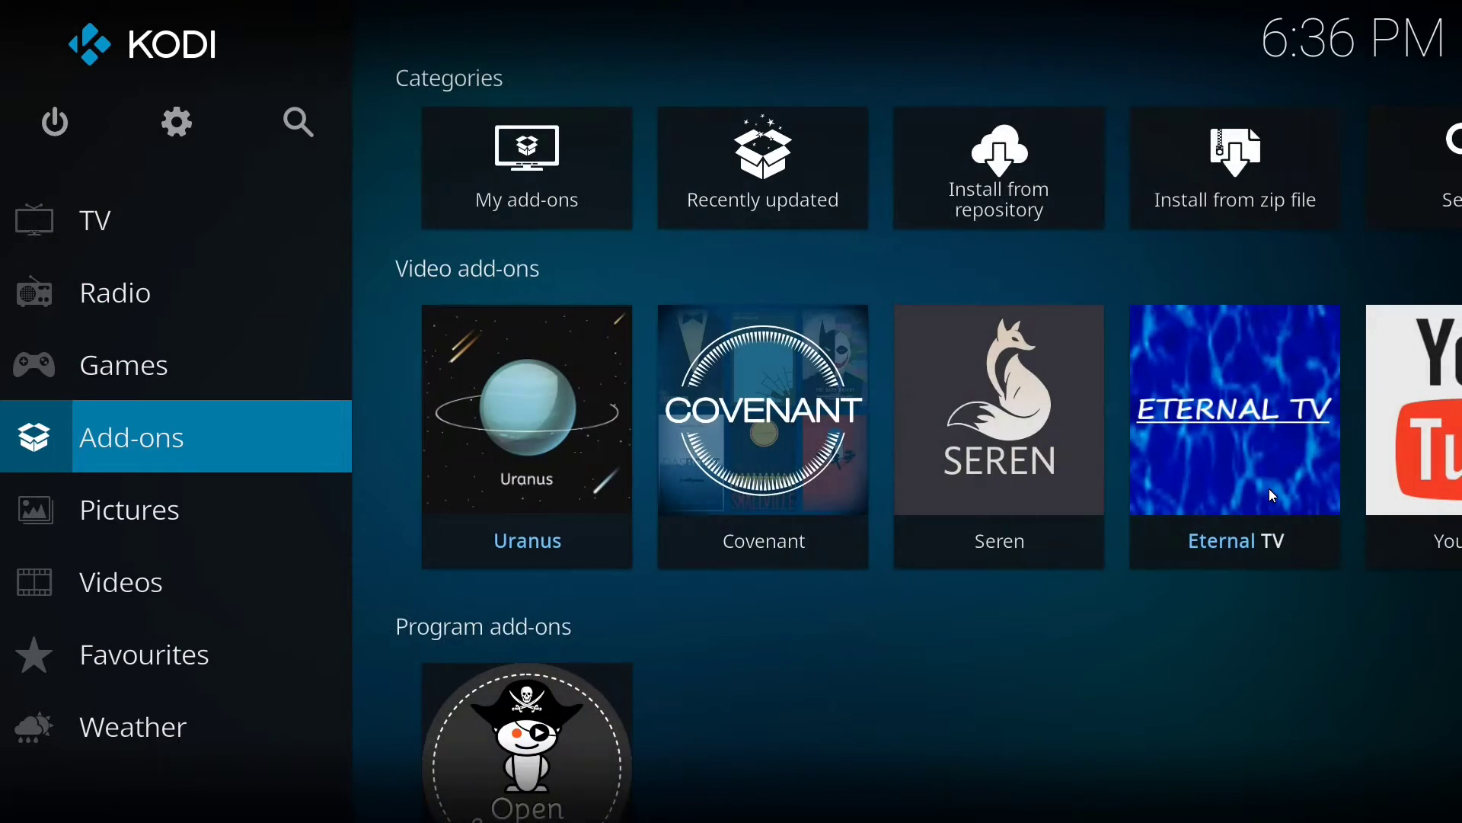
pyautogui.press('Return')
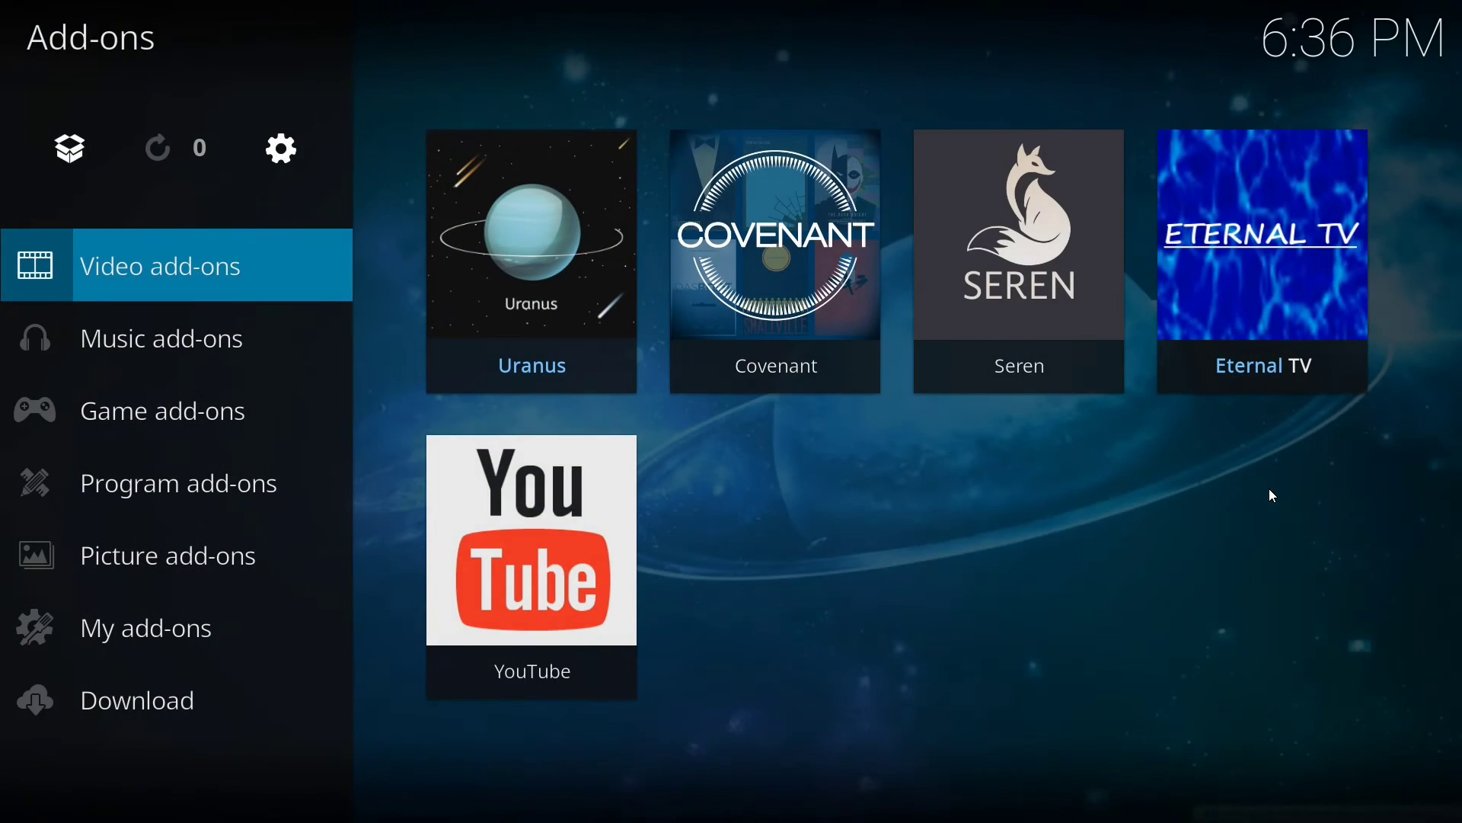
pyautogui.press('Up')
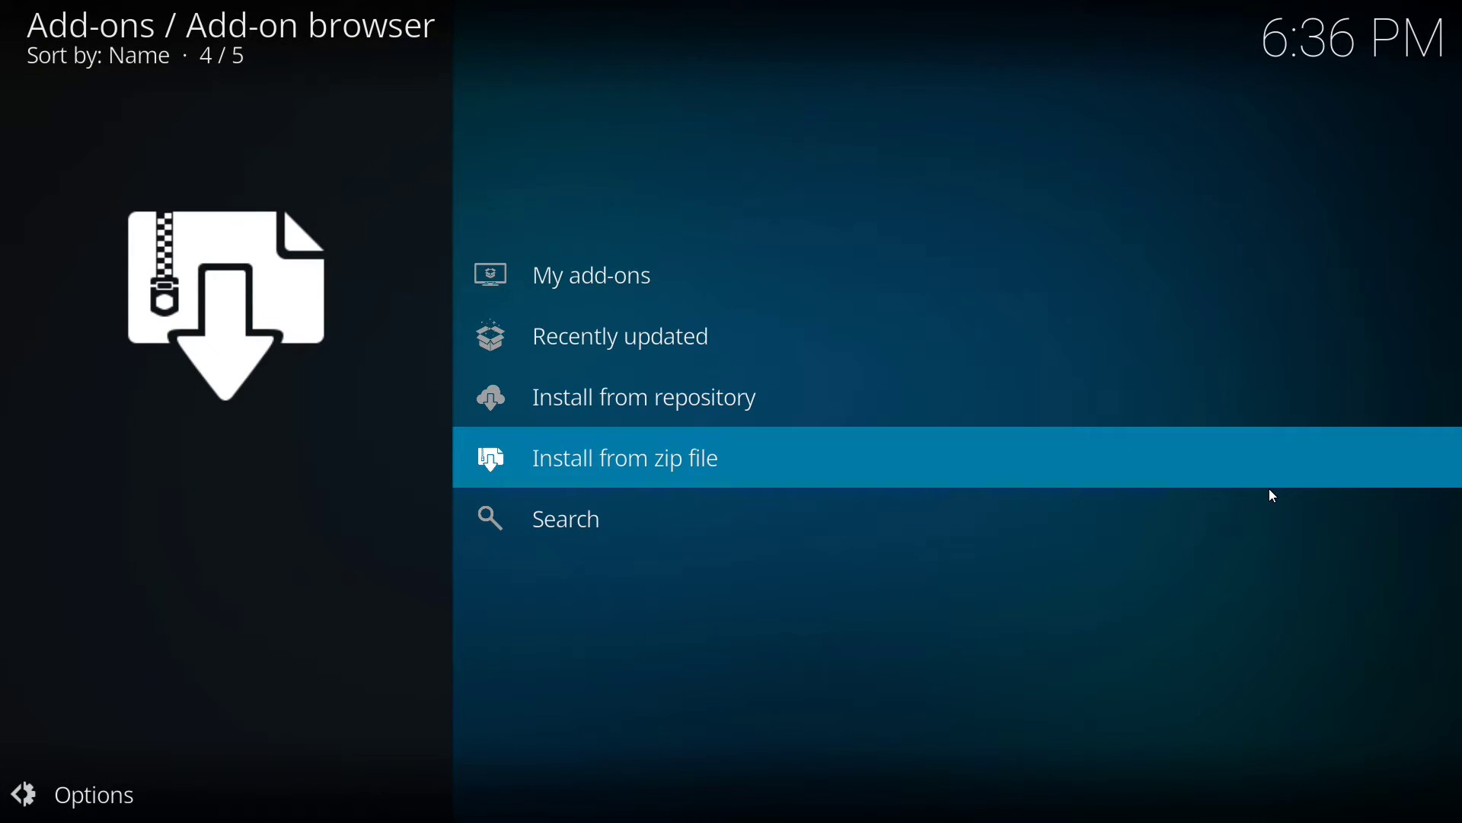
# Install repository.cy4root-master.zip from the cy4 source as a zip file
pyautogui.press('Return')
pyautogui.press('Down')
pyautogui.press('Down')
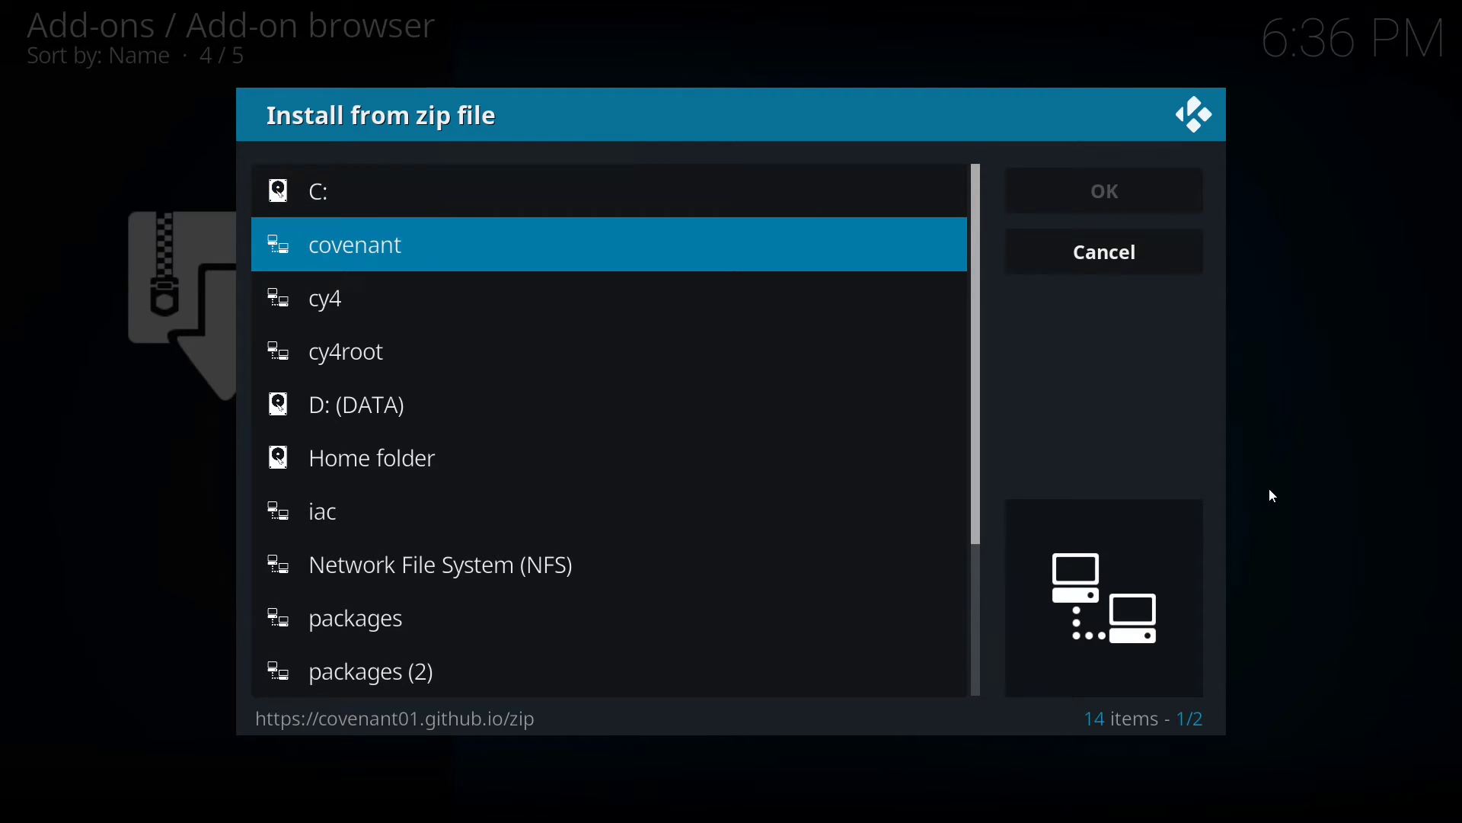
pyautogui.press('Return')
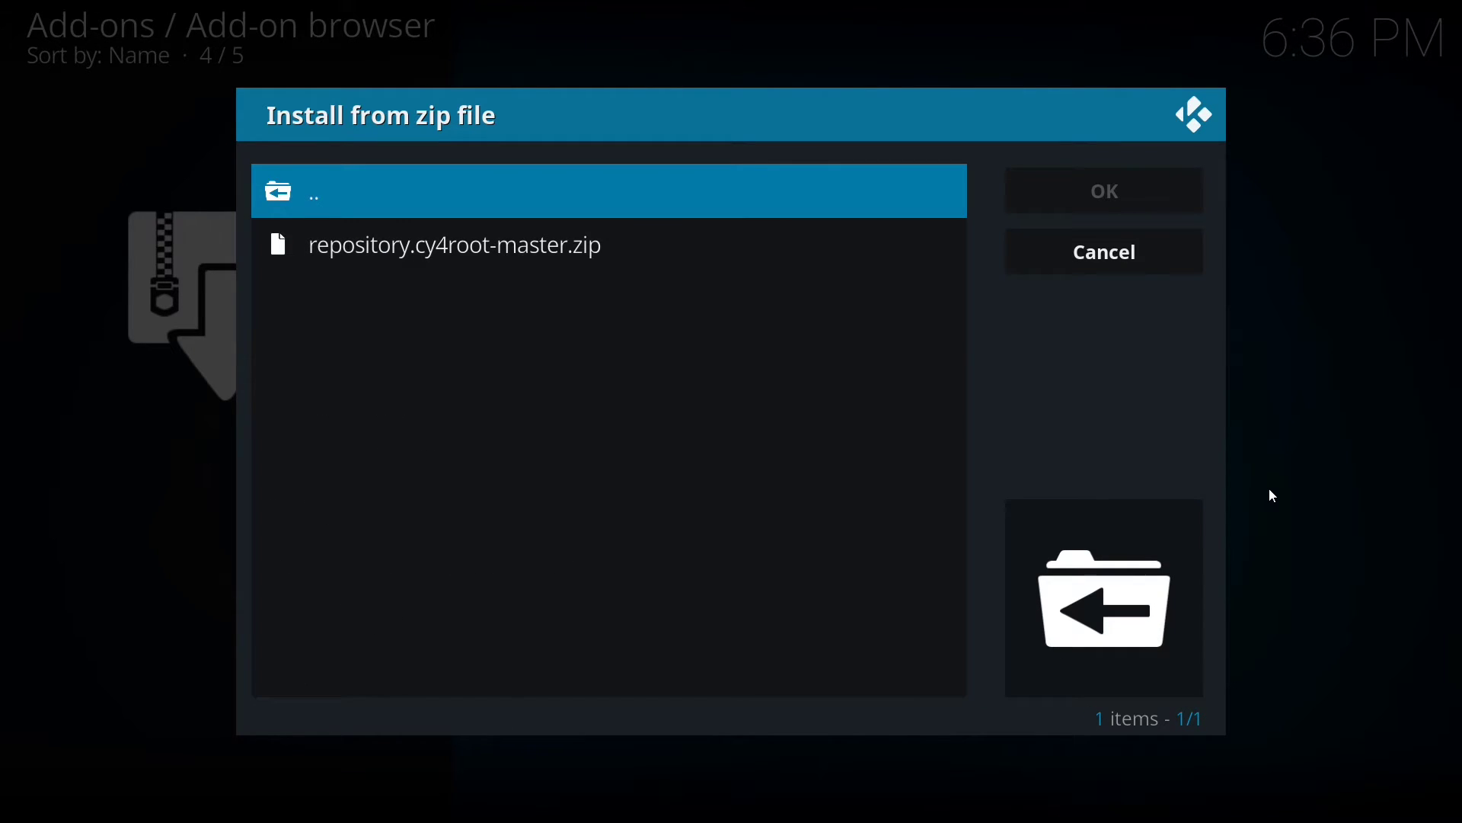
pyautogui.press('Down')
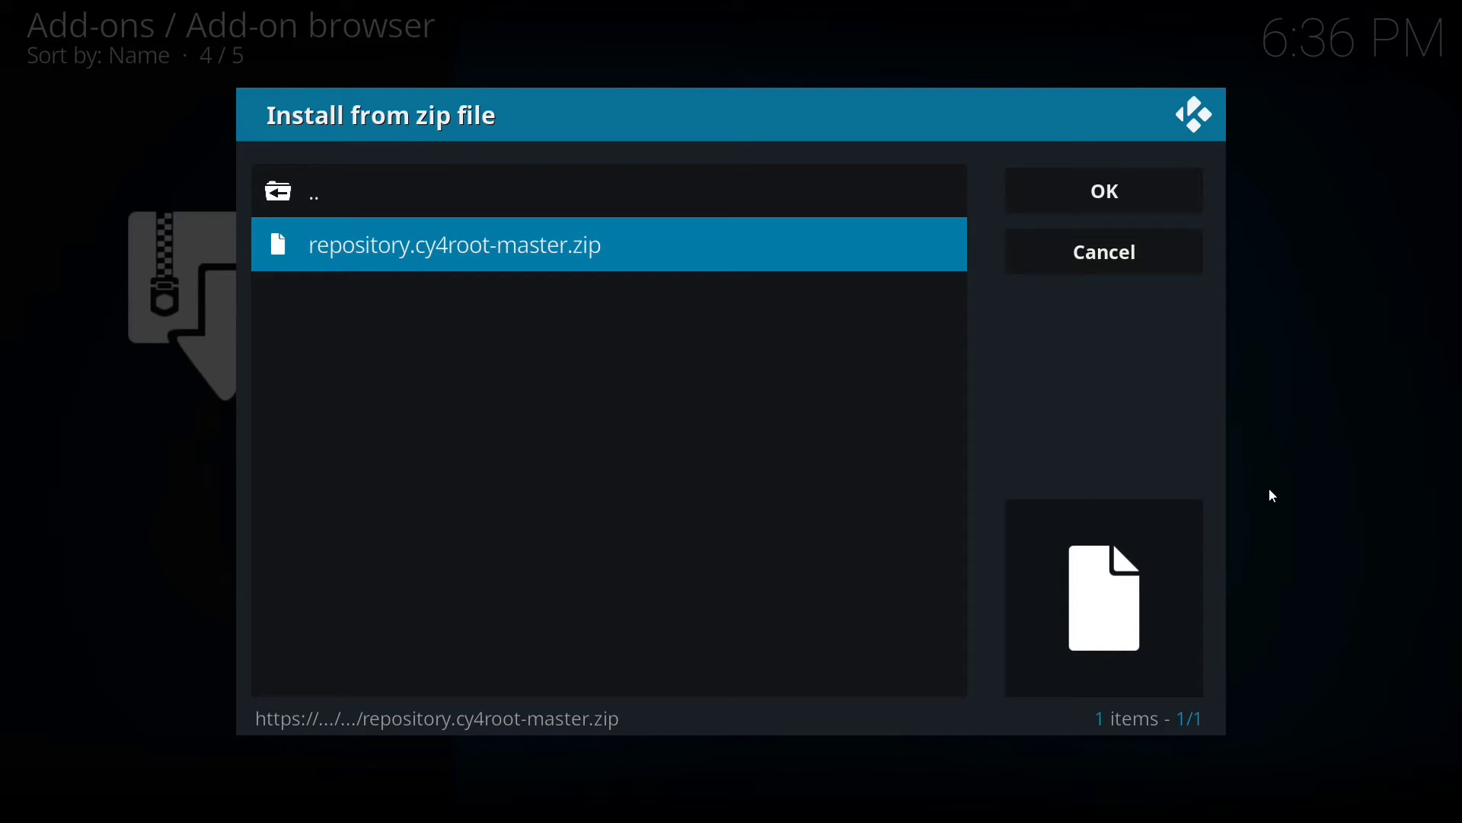
pyautogui.press('Return')
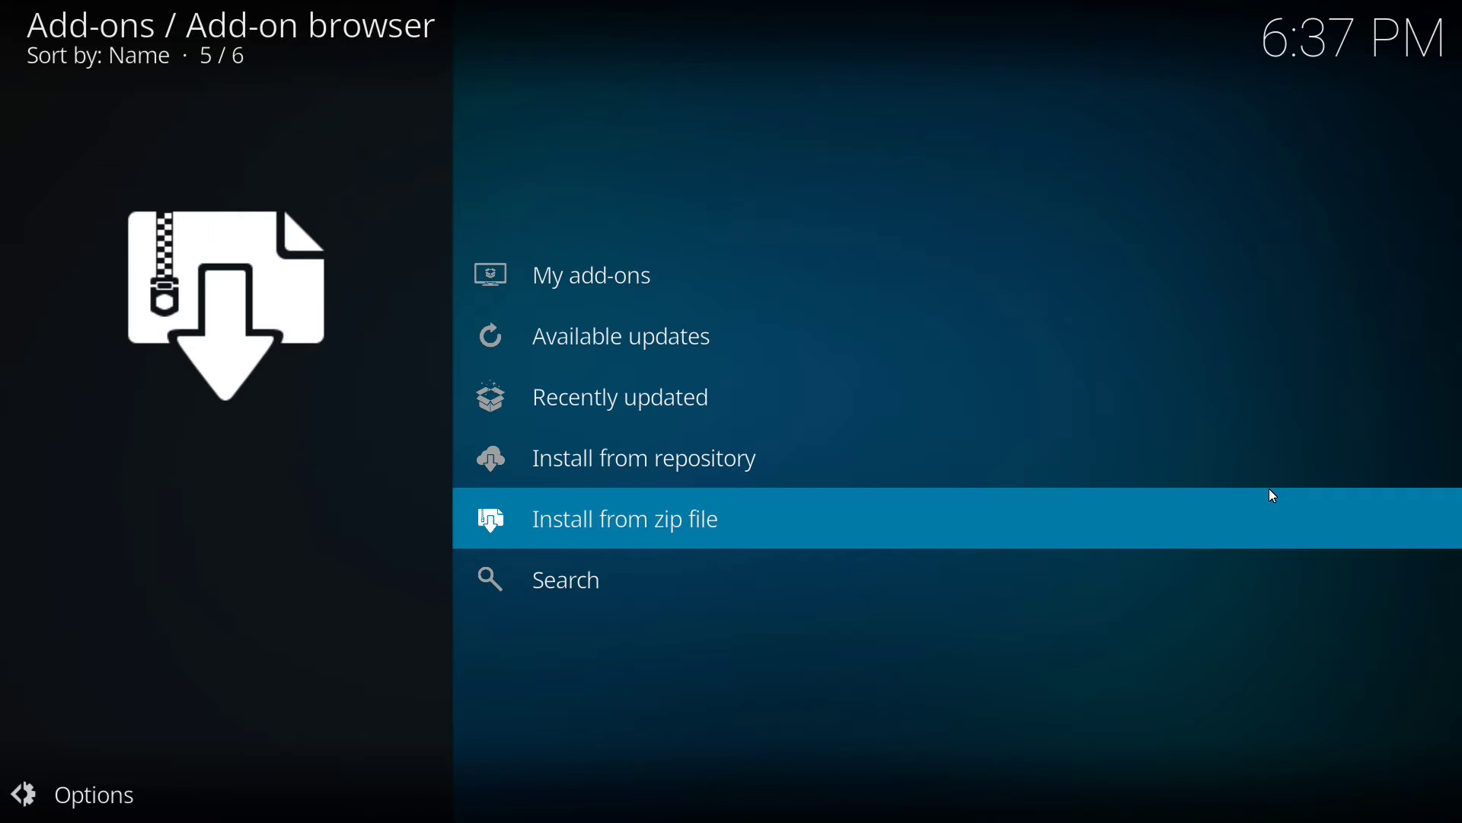
# View the details of Uranus among the cy4root Repository's video add-ons, and return to the installed video add-ons
pyautogui.press('Up')
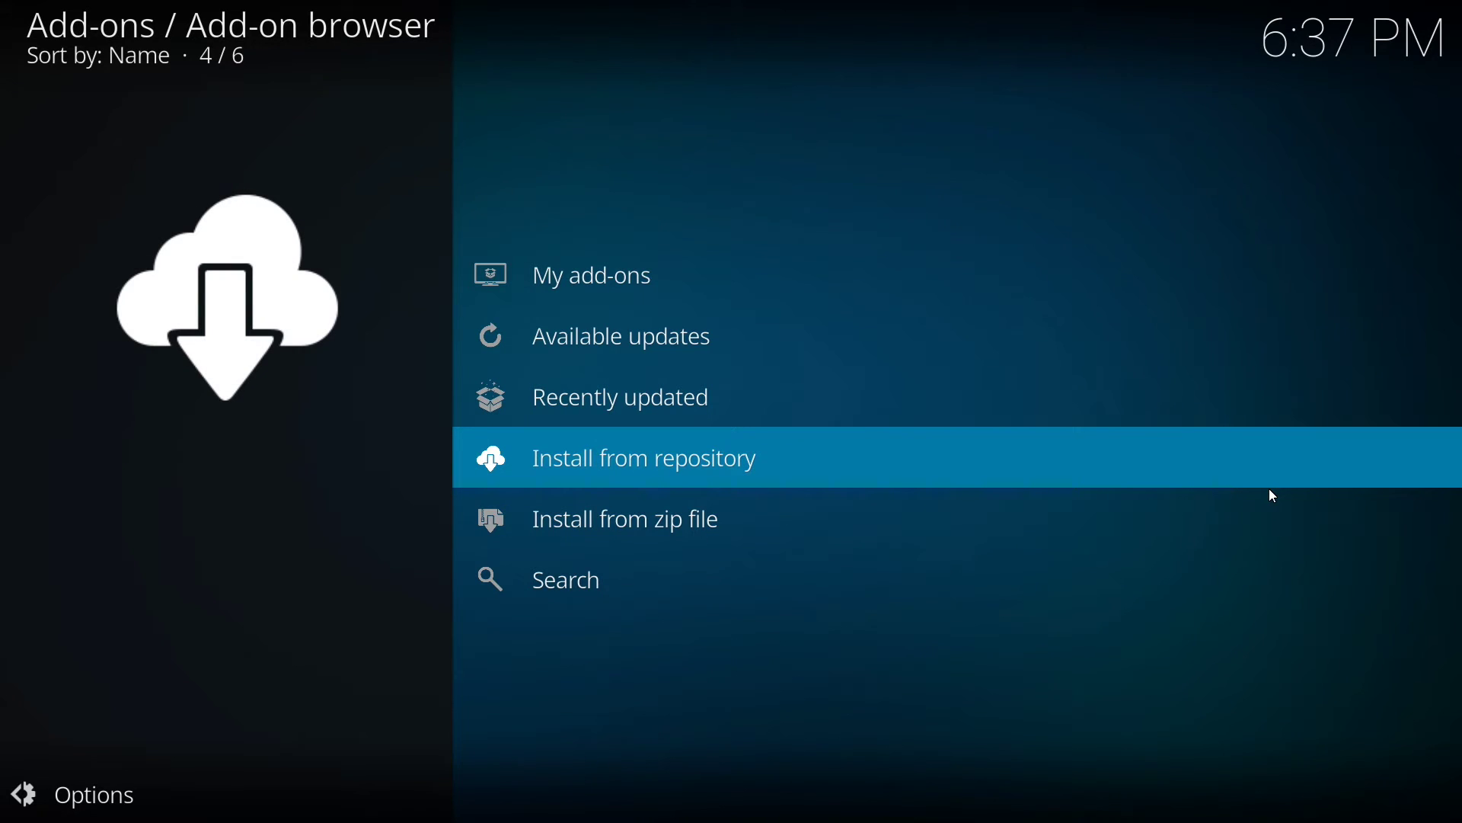
pyautogui.press('Return')
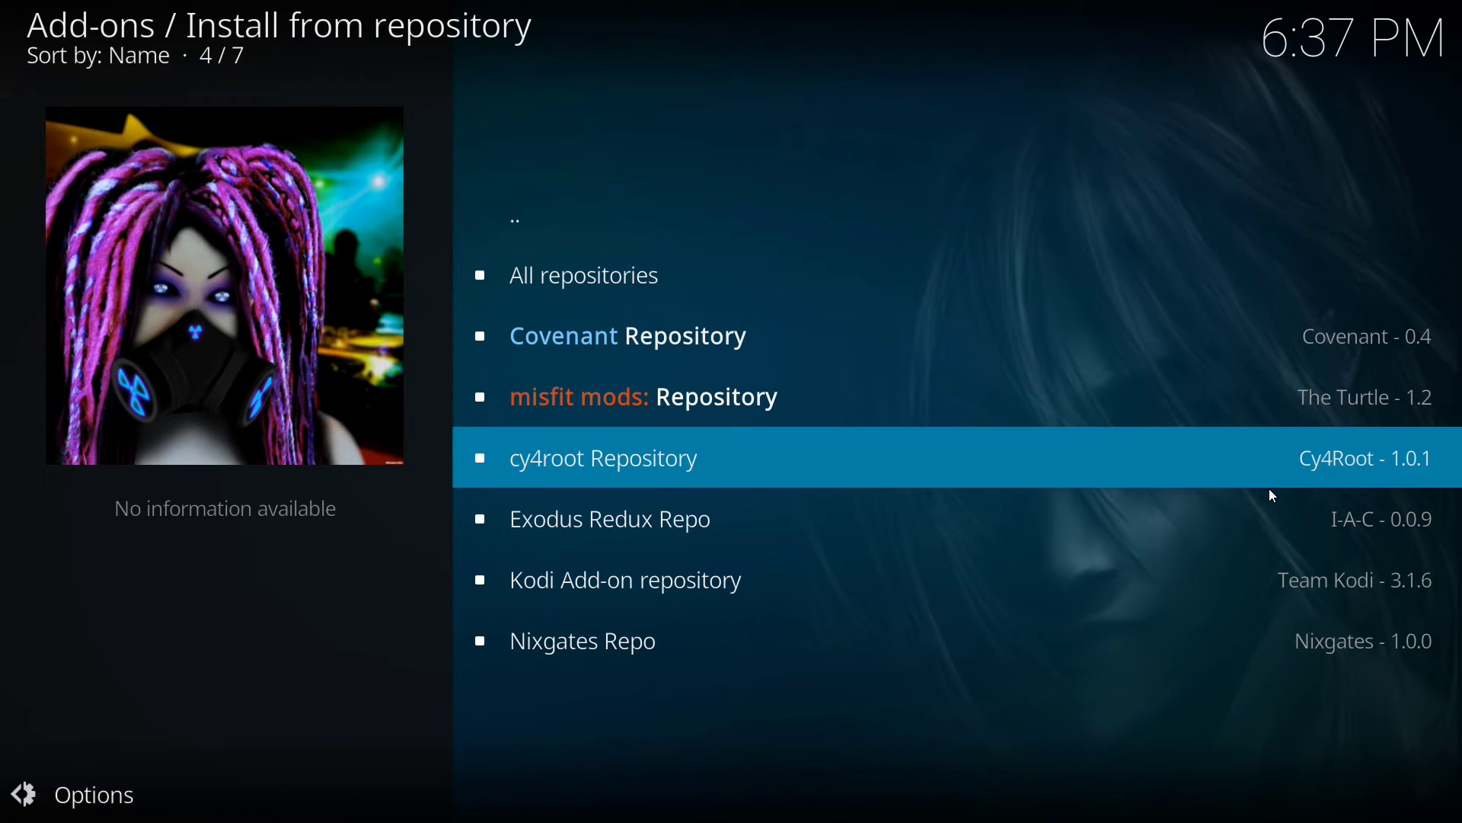
pyautogui.press('Return')
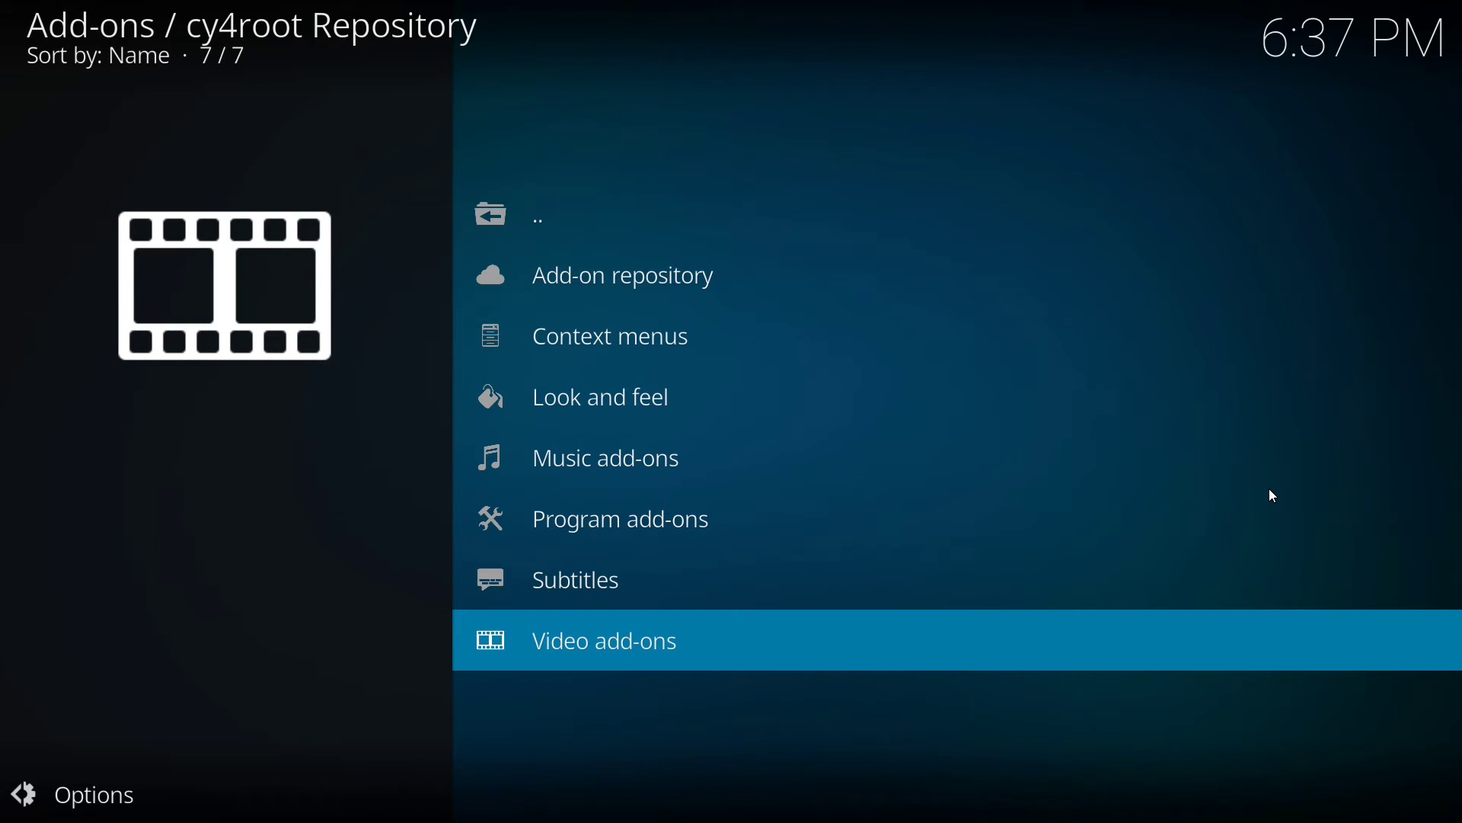
pyautogui.press('Return')
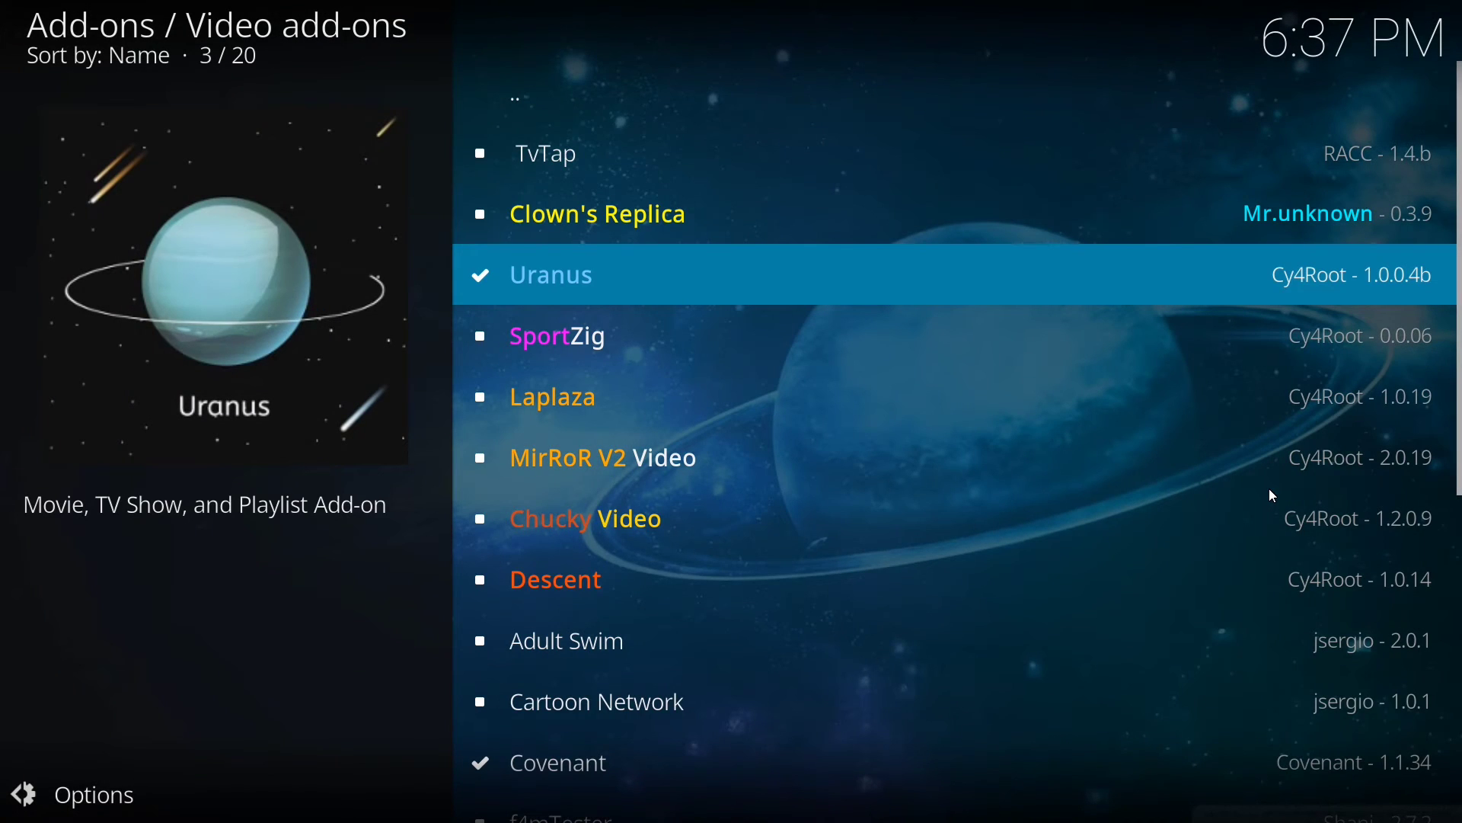
pyautogui.press('Return')
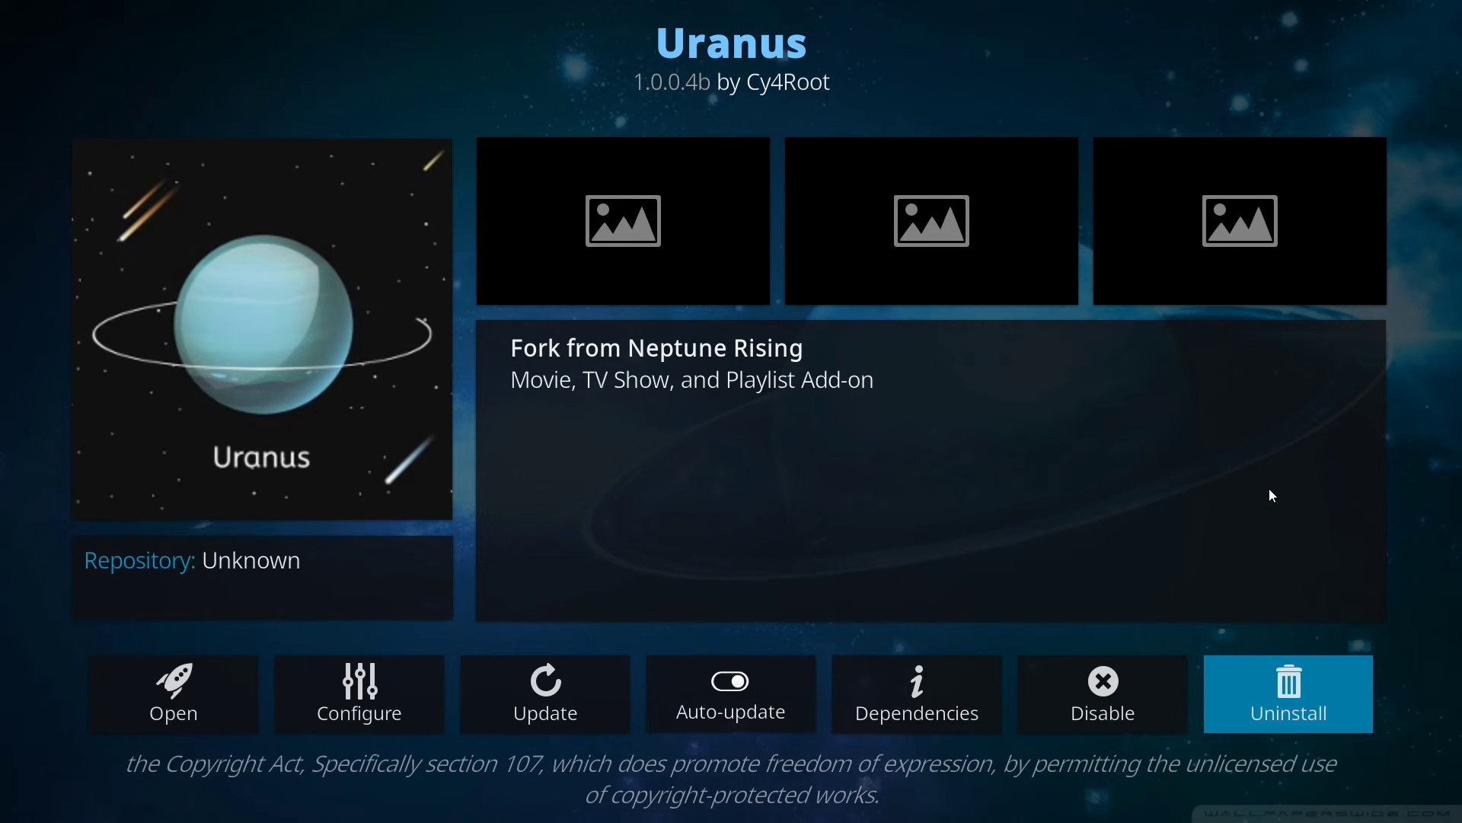
pyautogui.press('Escape')
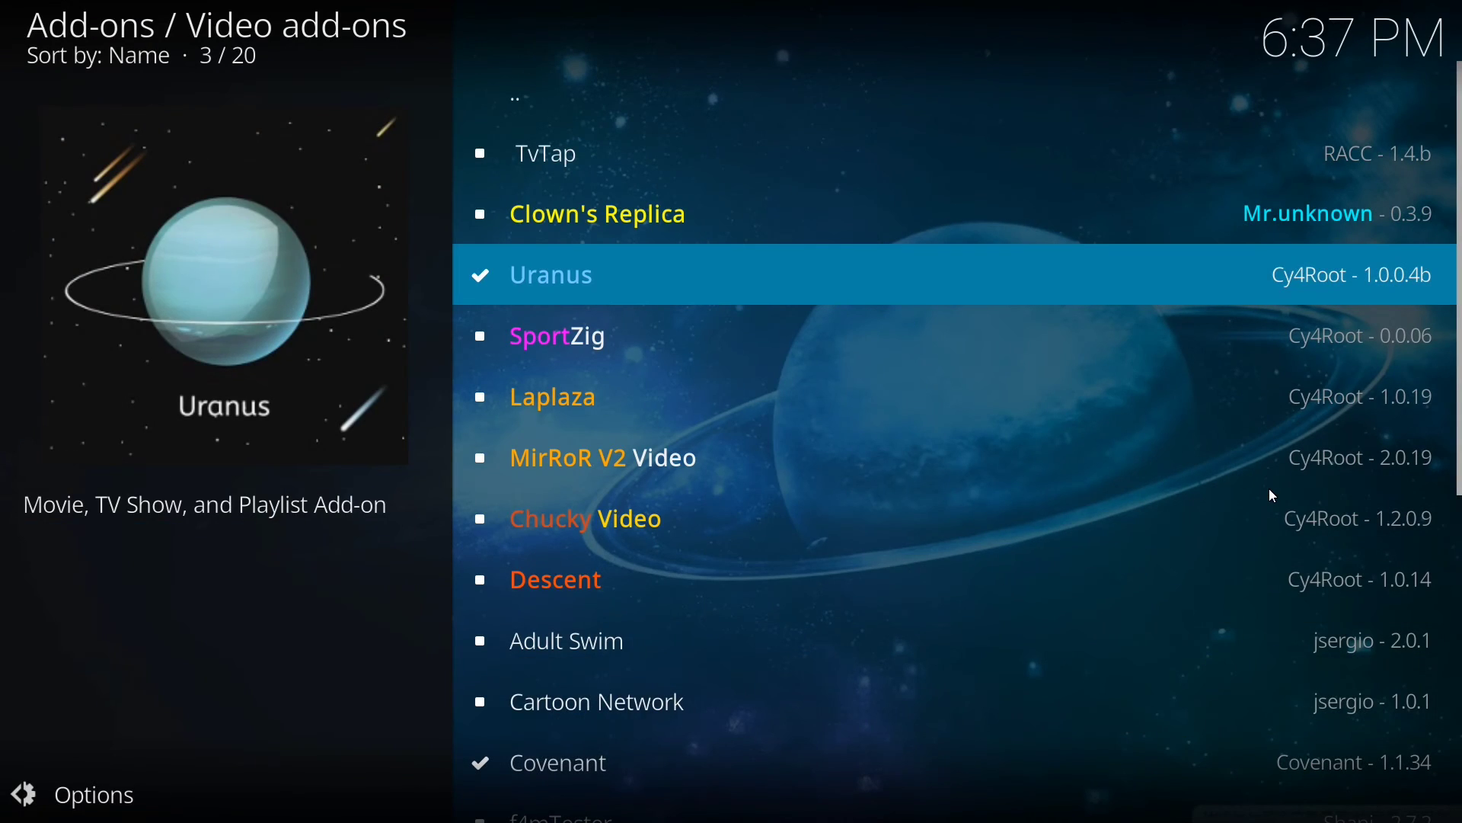
pyautogui.press('Escape')
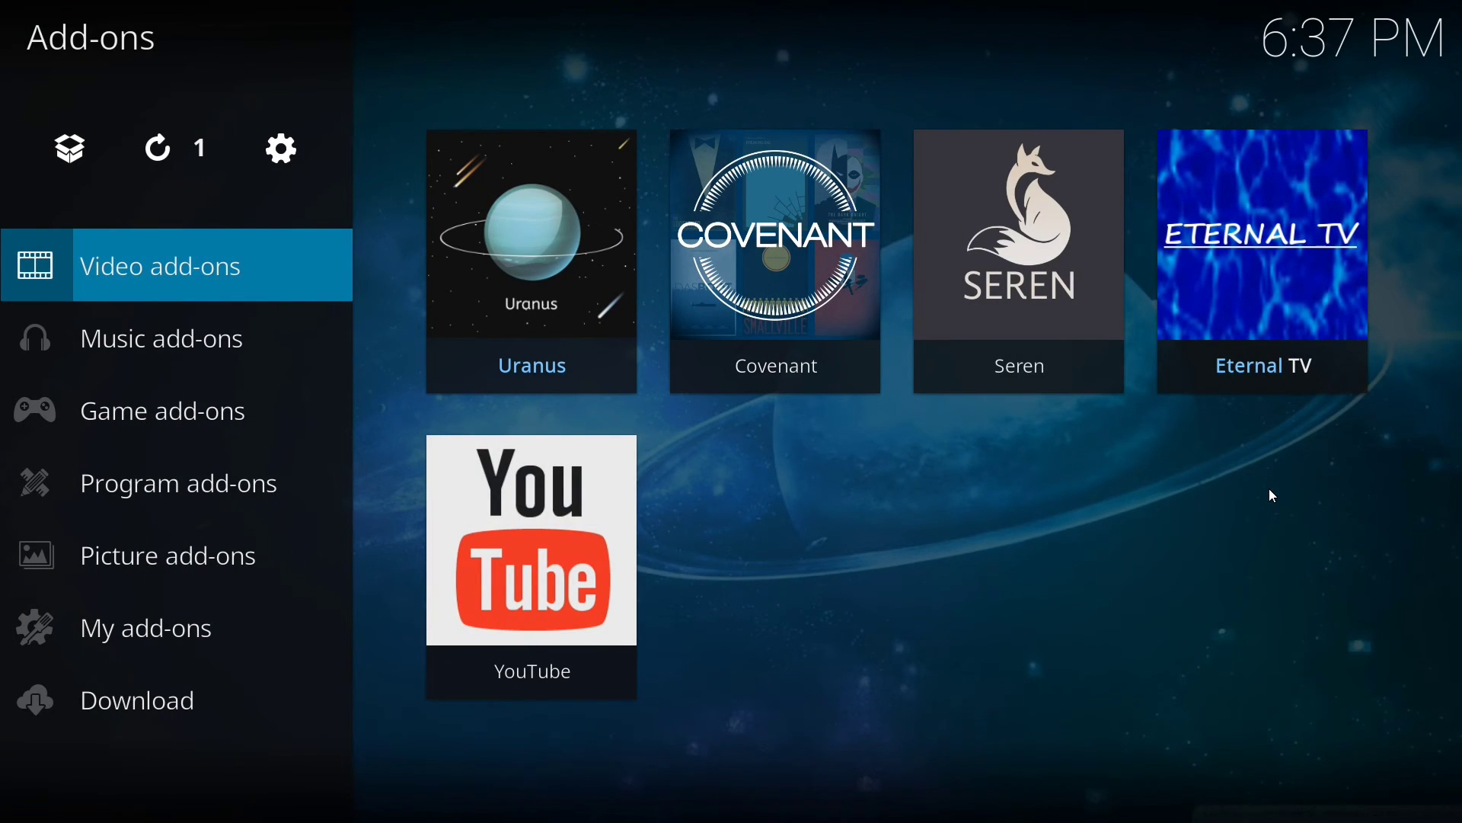
# Open the Uranus video add-on and look through its main menu from Movies and TV Shows to the Search entry
pyautogui.press('Right')
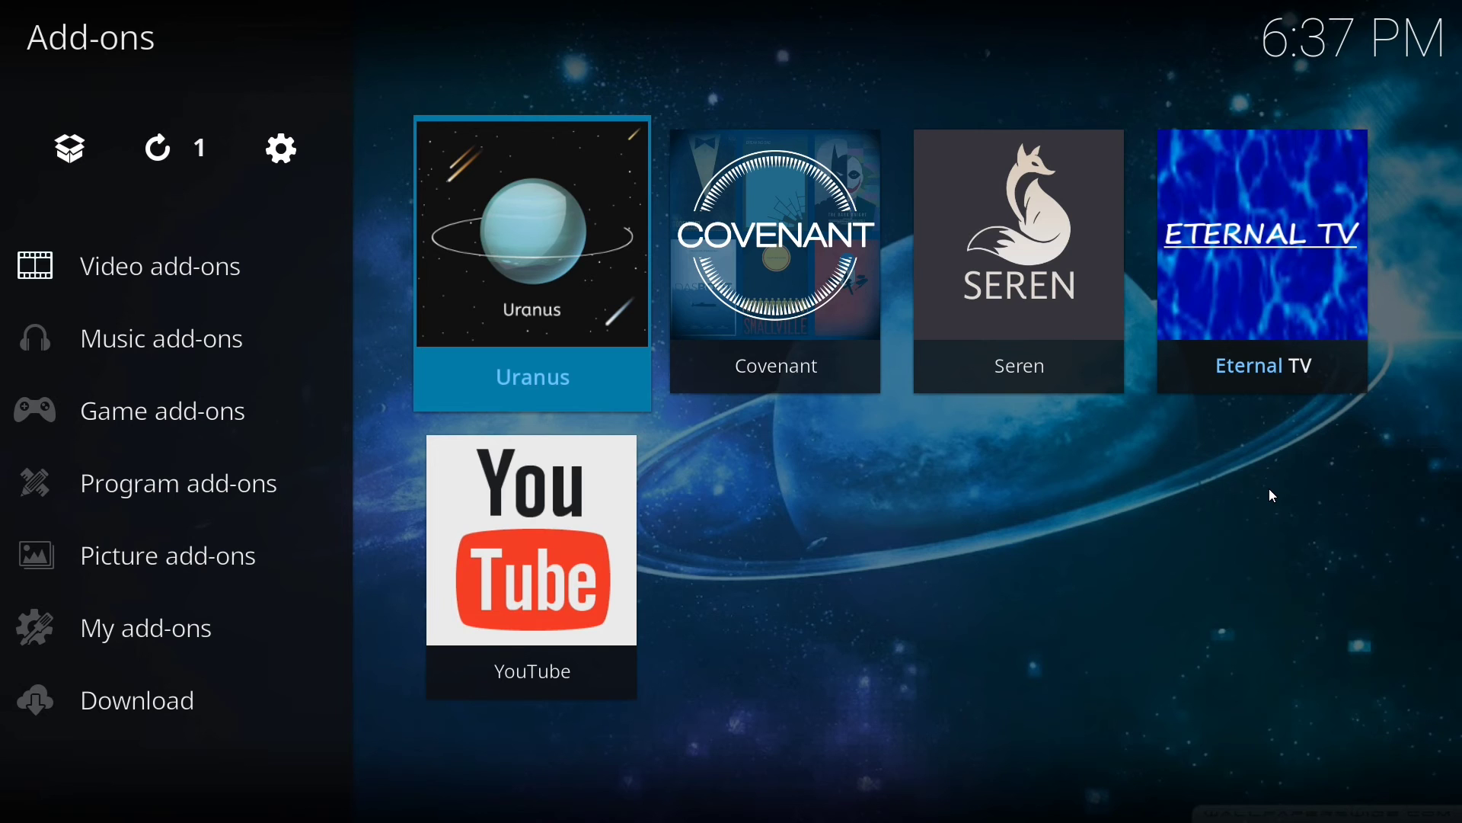
pyautogui.press('Return')
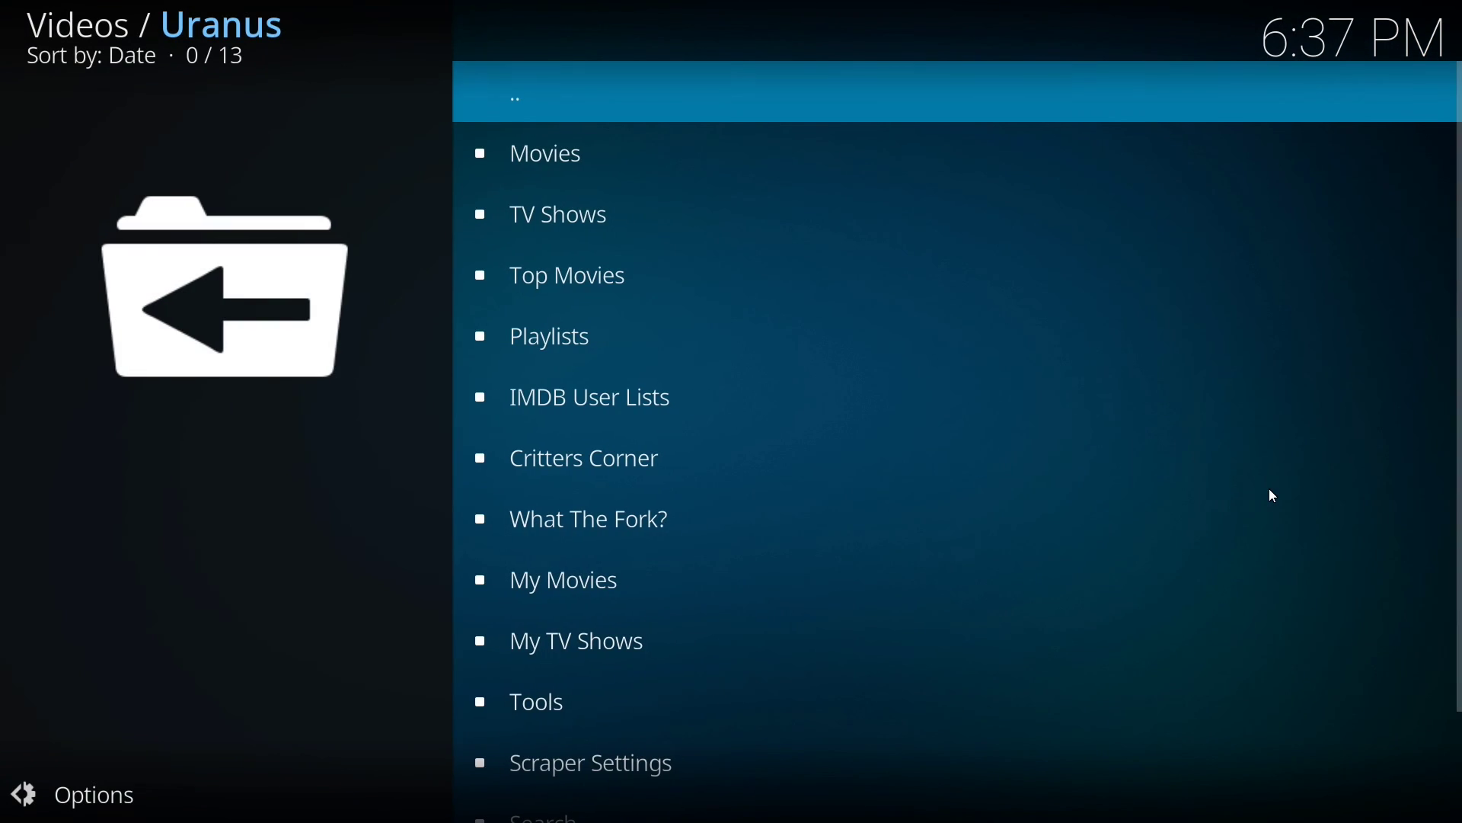
pyautogui.press('Down')
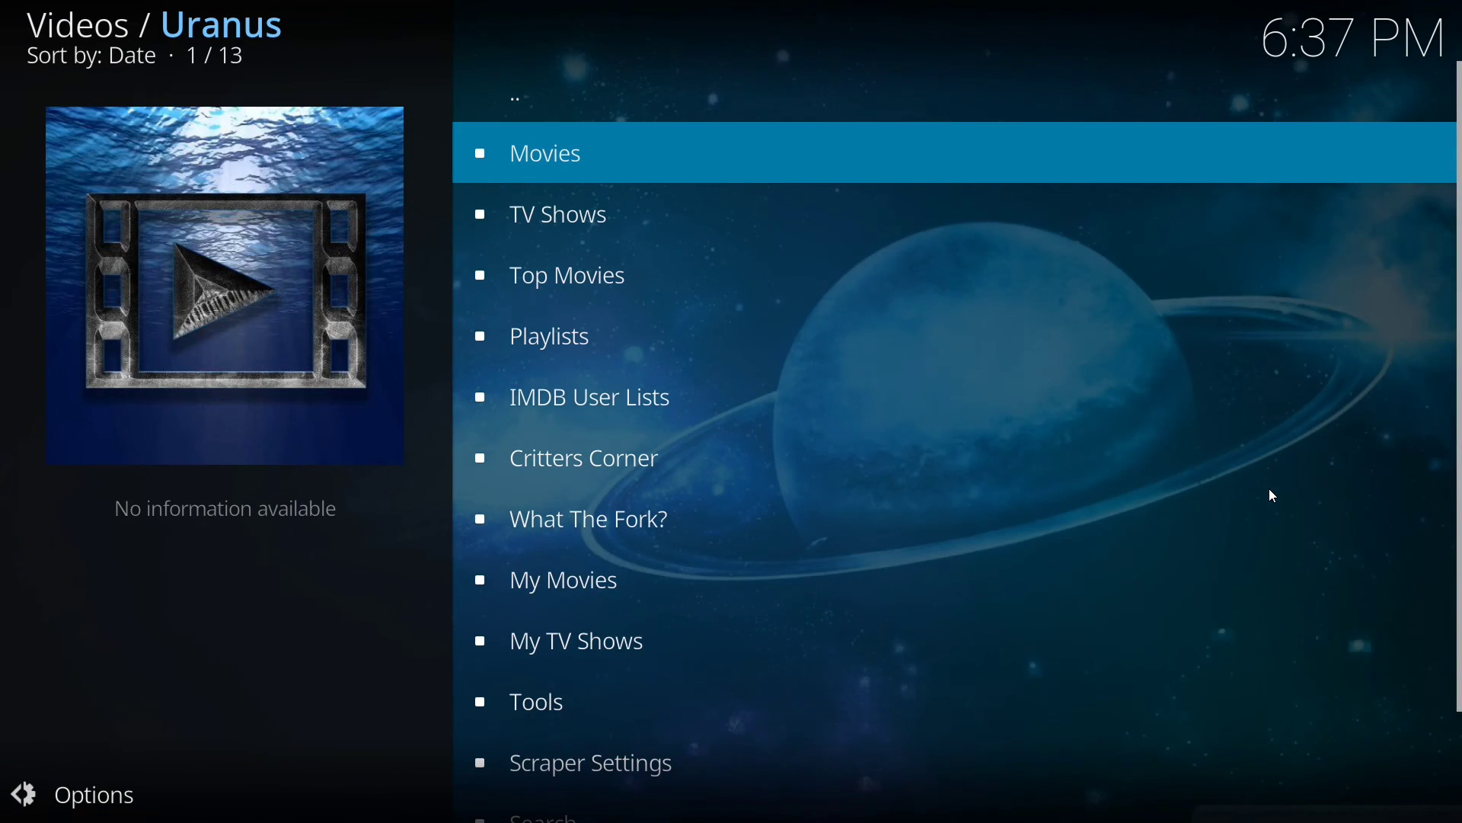
pyautogui.press('Down')
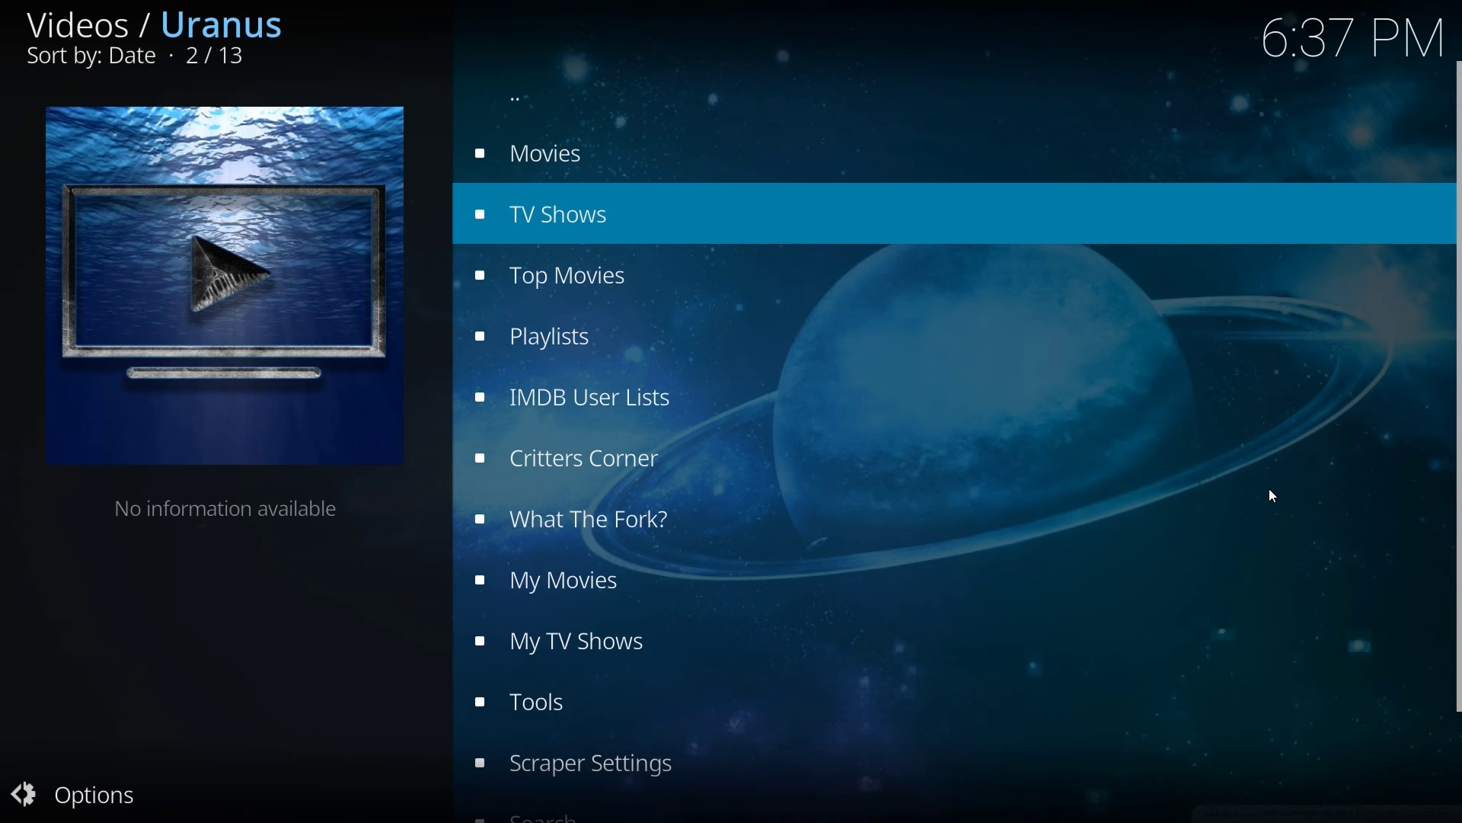
pyautogui.press('Up')
pyautogui.press('Up')
pyautogui.press('Up')
pyautogui.press('Up')
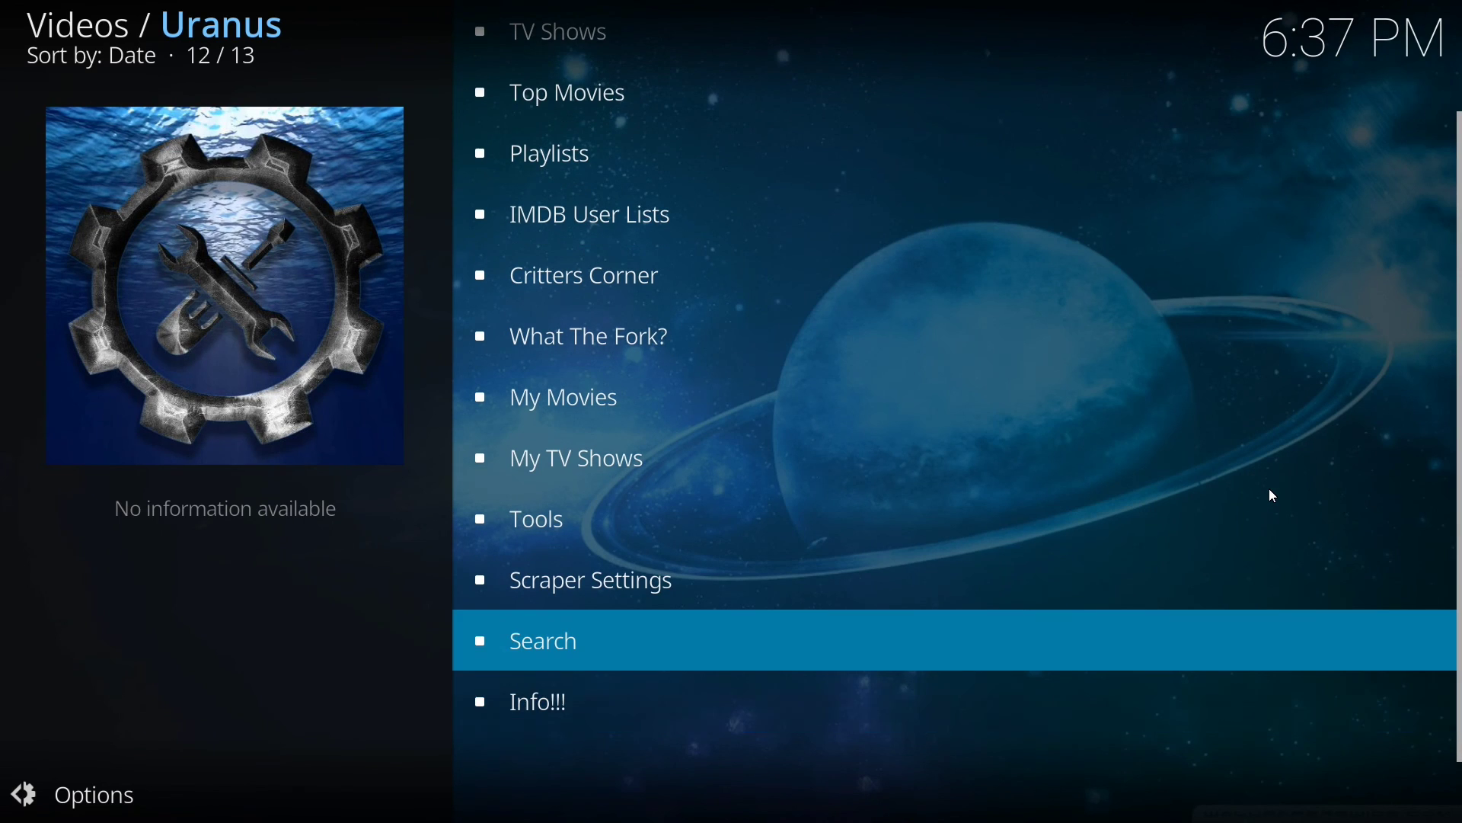
pyautogui.press('Down')
pyautogui.press('Down')
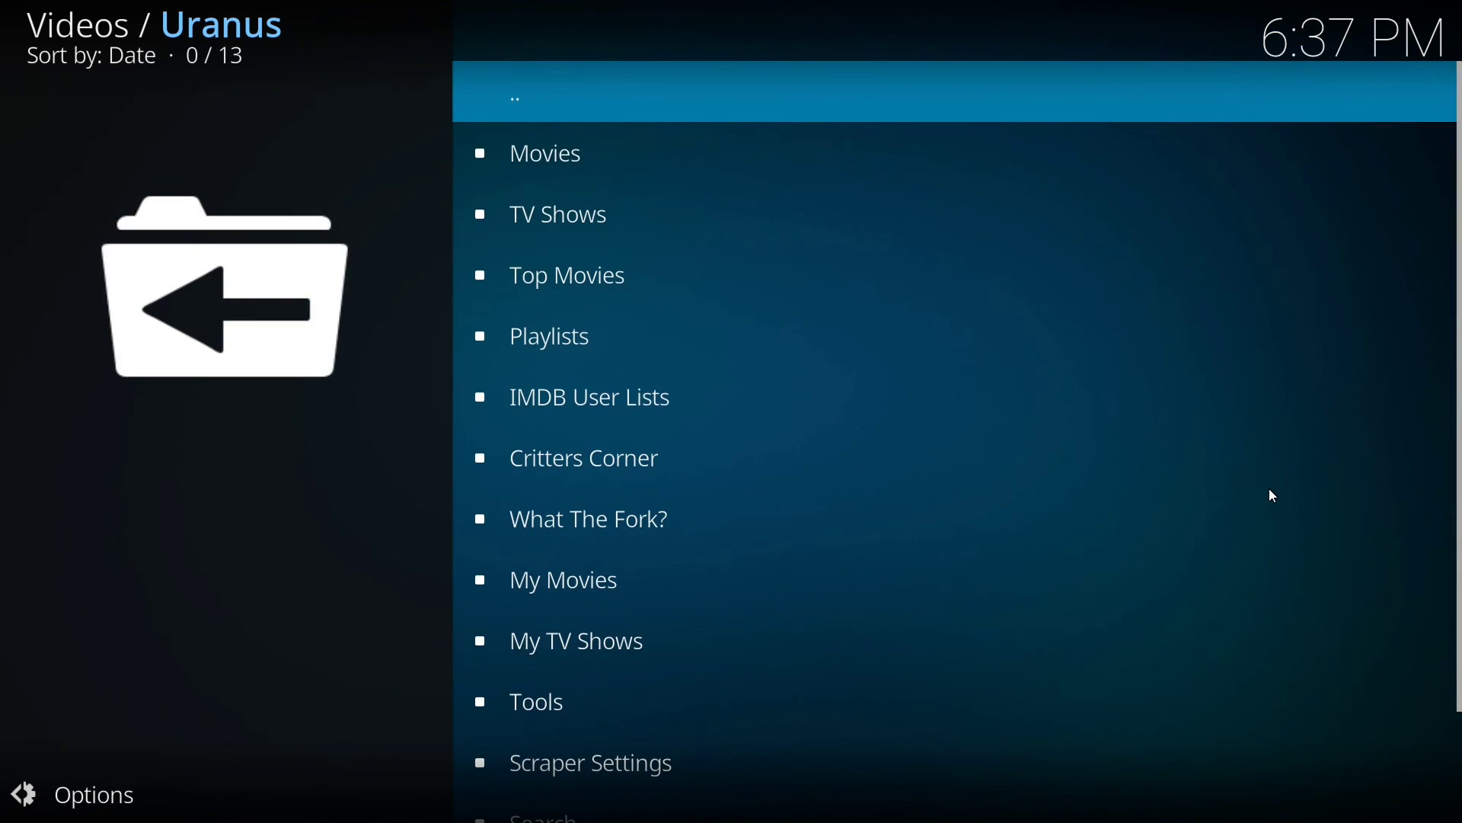
pyautogui.press('Down')
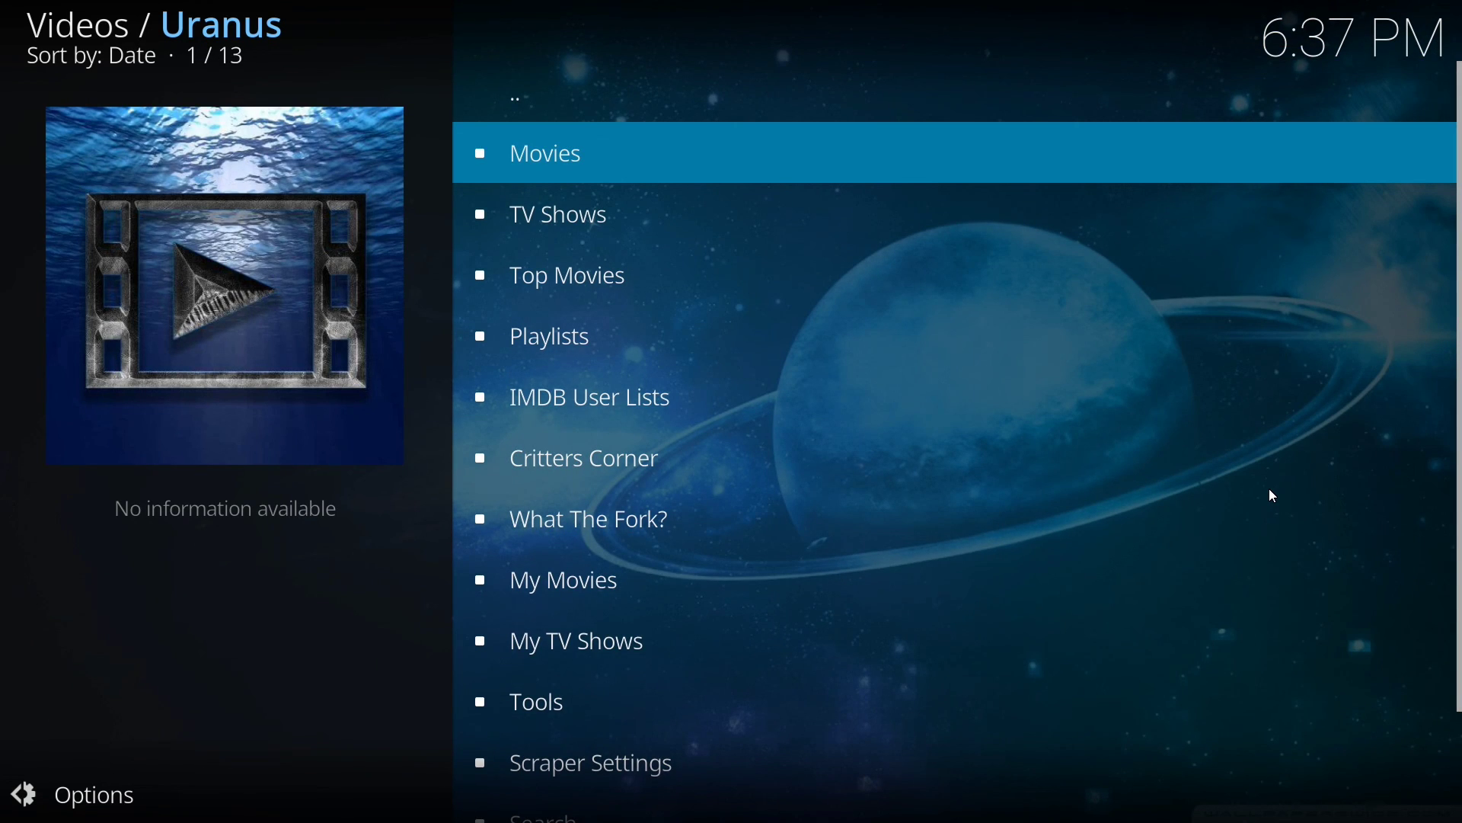